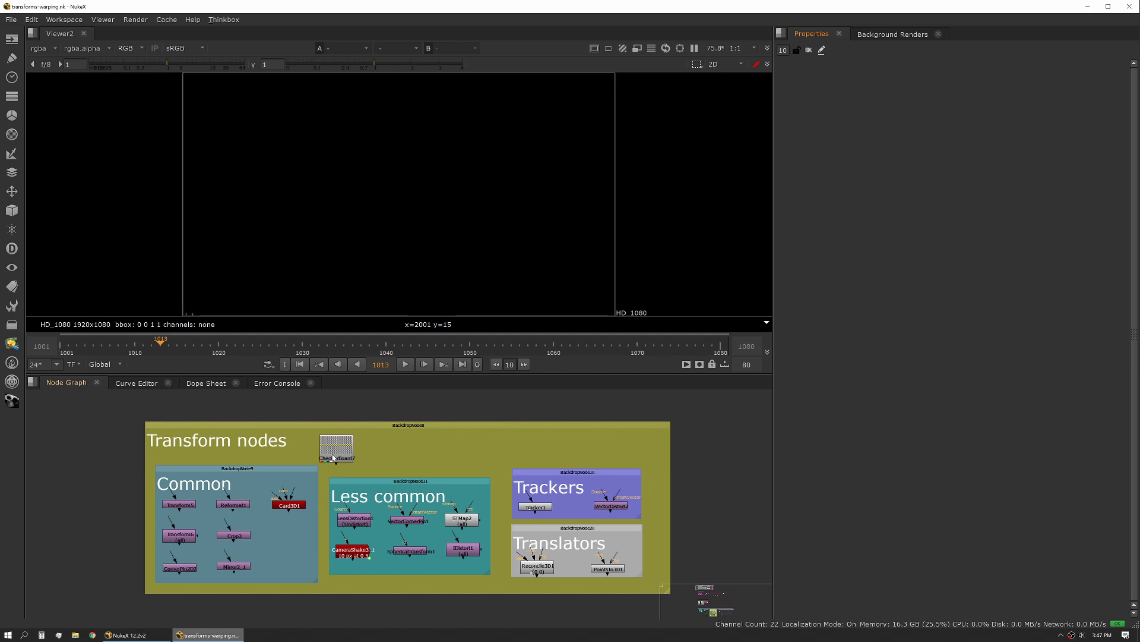
- Add Transform20 under the CheckerBoard, nudge its translate, then open Transform6's settings
{"action": "left_click_drag", "start_coordinate": [333, 458], "coordinate": [107, 490]}
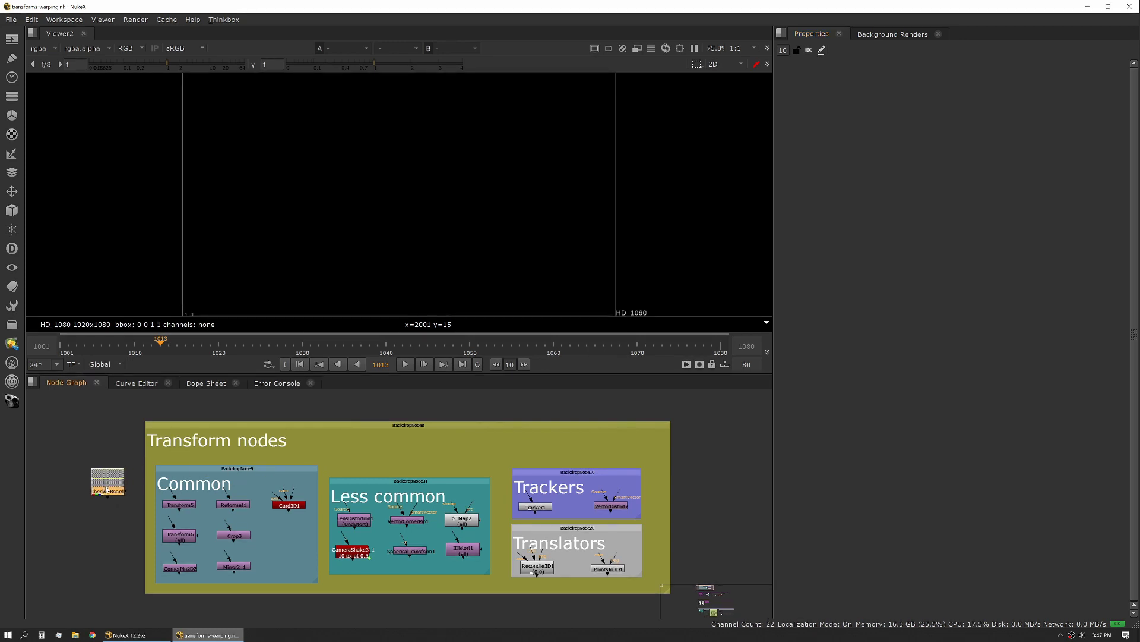
{"action": "key", "text": "t"}
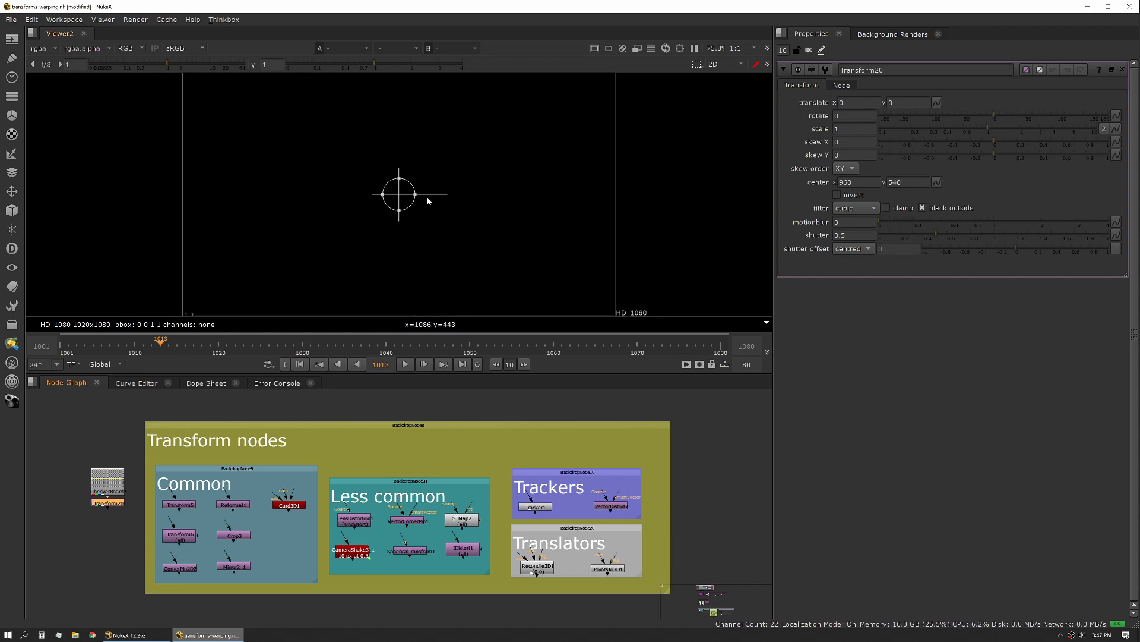
{"action": "left_click_drag", "start_coordinate": [407, 203], "coordinate": [434, 208]}
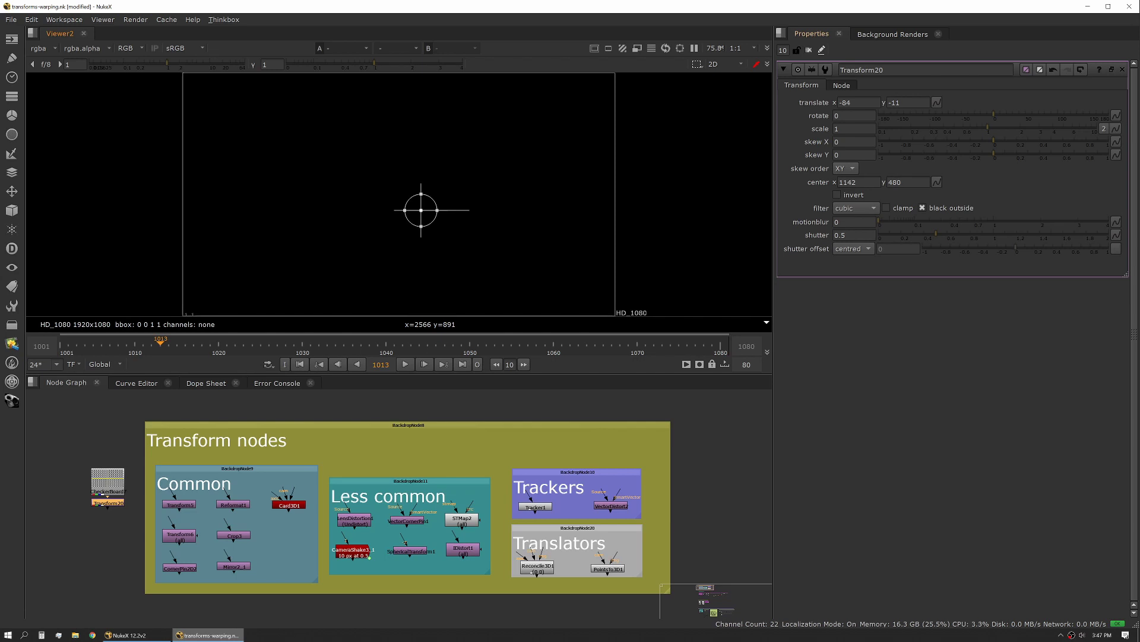
{"action": "double_click", "coordinate": [180, 535]}
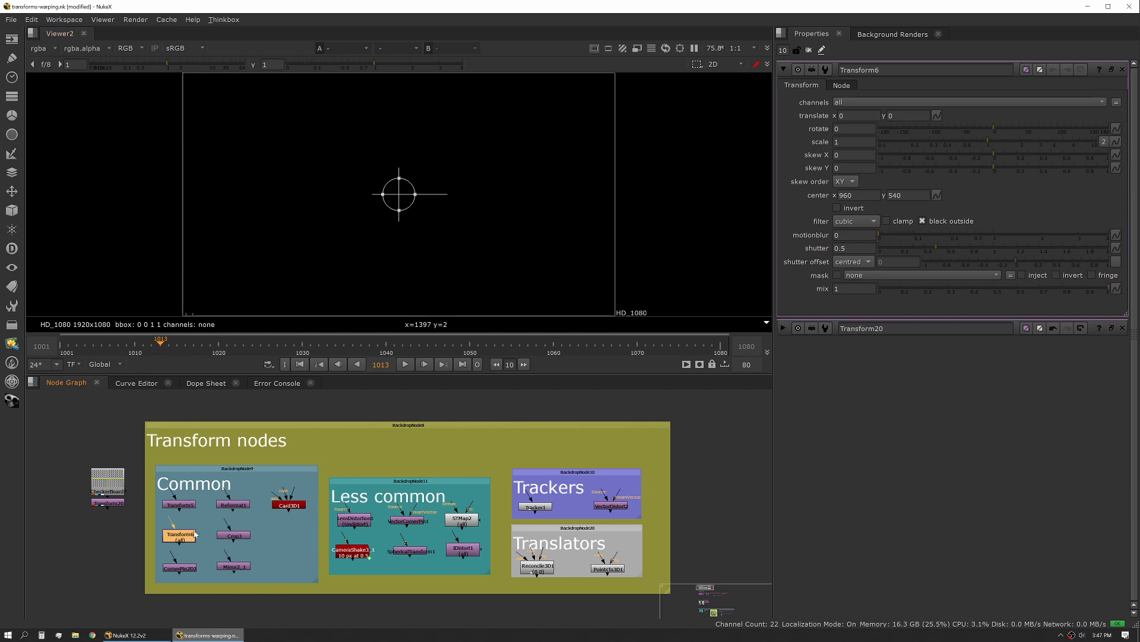
- Limit Transform6 to the red channel by choosing rgb and unticking green and blue
{"action": "mouse_move", "coordinate": [196, 534]}
{"action": "left_mouse_down"}
{"action": "mouse_move", "coordinate": [227, 519]}
{"action": "mouse_move", "coordinate": [214, 521]}
{"action": "left_mouse_up"}
{"action": "left_click", "coordinate": [888, 103]}
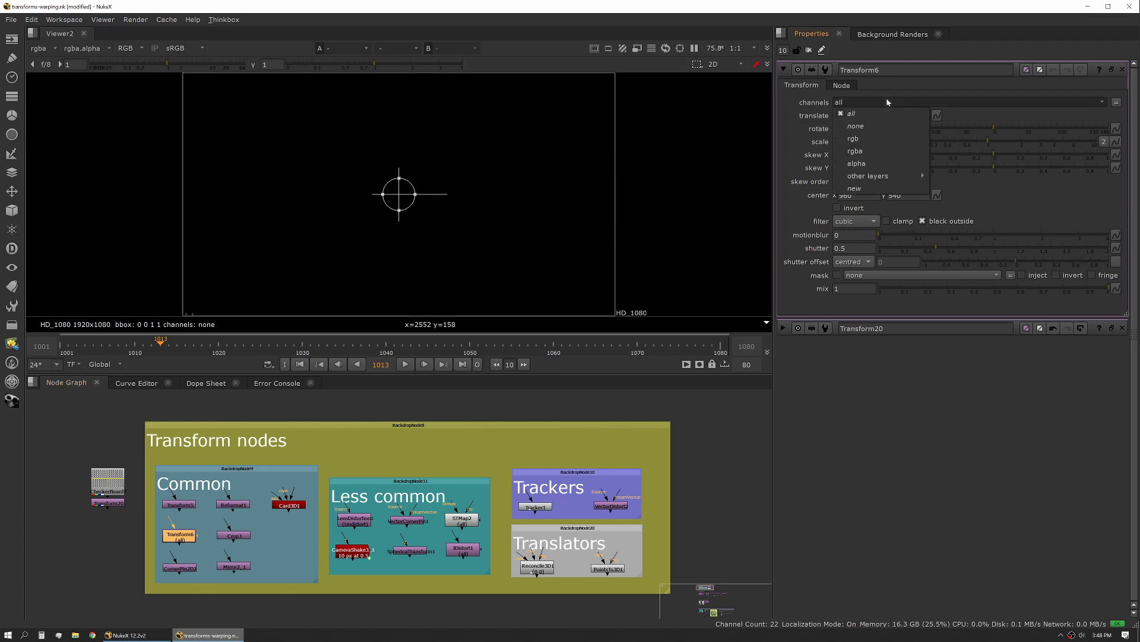
{"action": "left_click", "coordinate": [861, 140]}
{"action": "left_click", "coordinate": [951, 103]}
{"action": "left_click", "coordinate": [989, 103]}
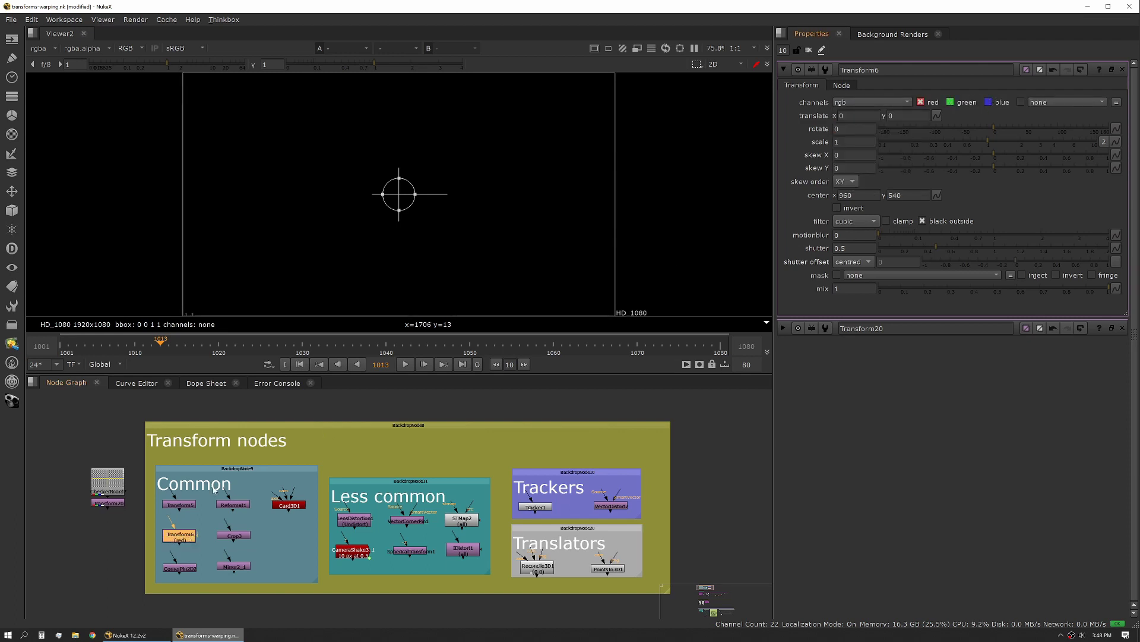
- Connect Transform6 to the CheckerBoard, view it, and set scale to 3, then 1.1
{"action": "left_click_drag", "start_coordinate": [172, 521], "coordinate": [108, 481]}
{"action": "key", "text": "1"}
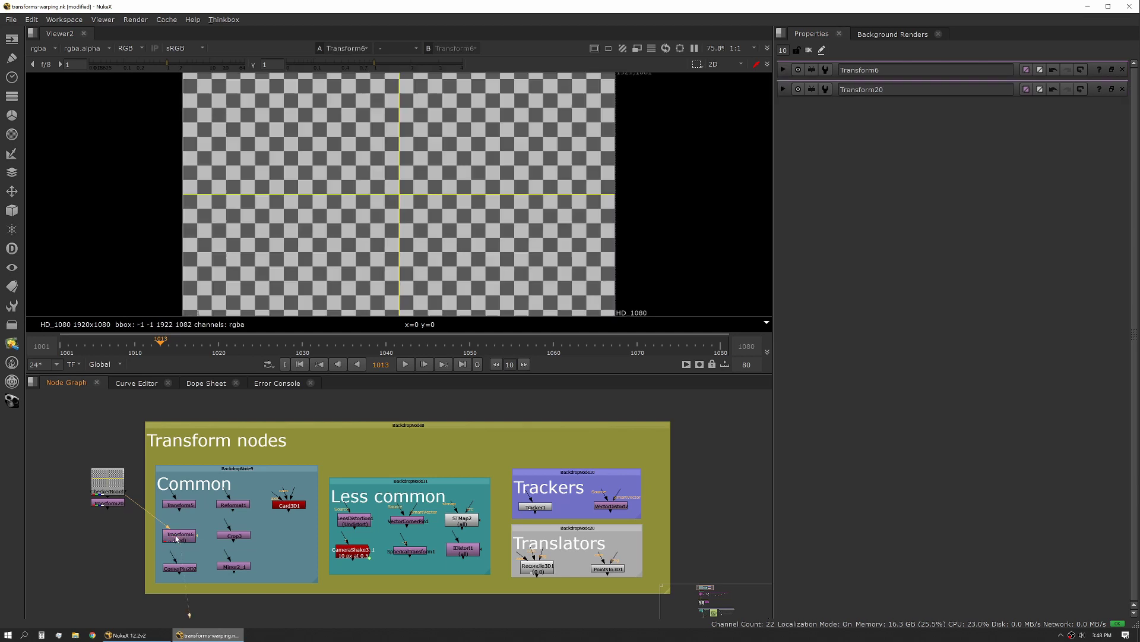
{"action": "double_click", "coordinate": [854, 141]}
{"action": "type", "text": "3"}
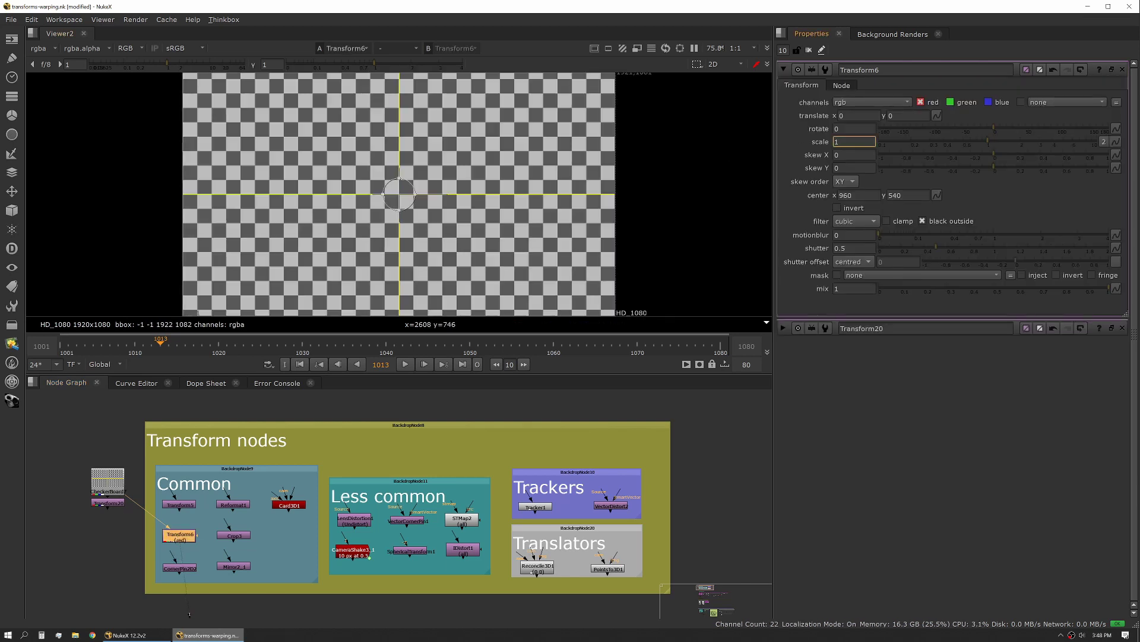
{"action": "key", "text": "Return"}
{"action": "type", "text": "1.1"}
{"action": "key", "text": "Return"}
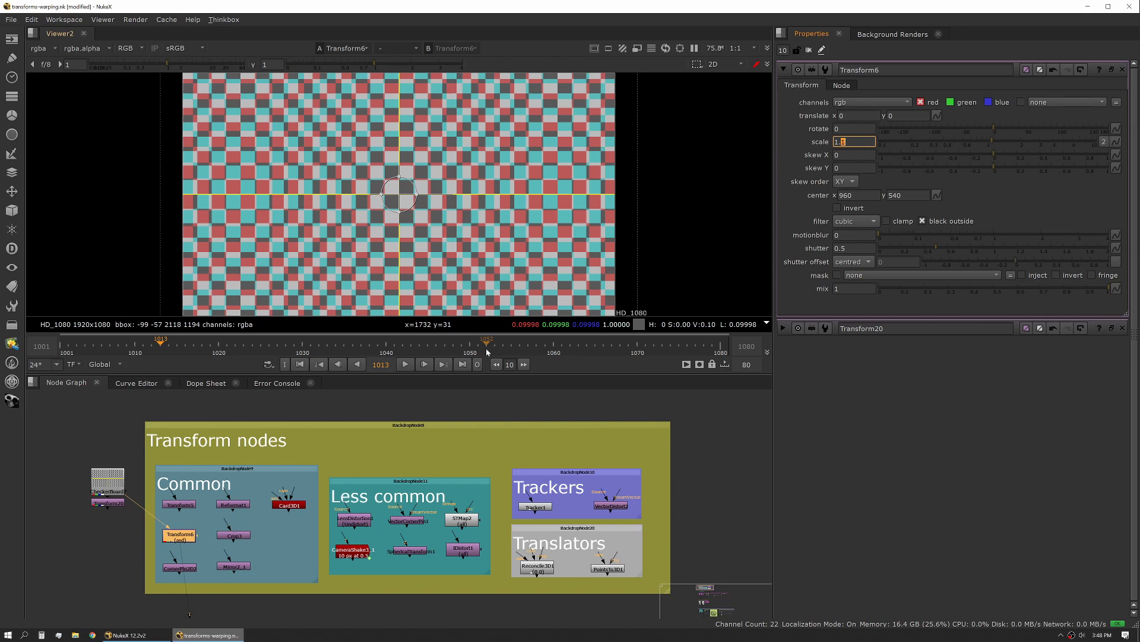
- Move CornerPin2D2's four from corners inward onto the checkerboard and view its output
{"action": "double_click", "coordinate": [180, 569]}
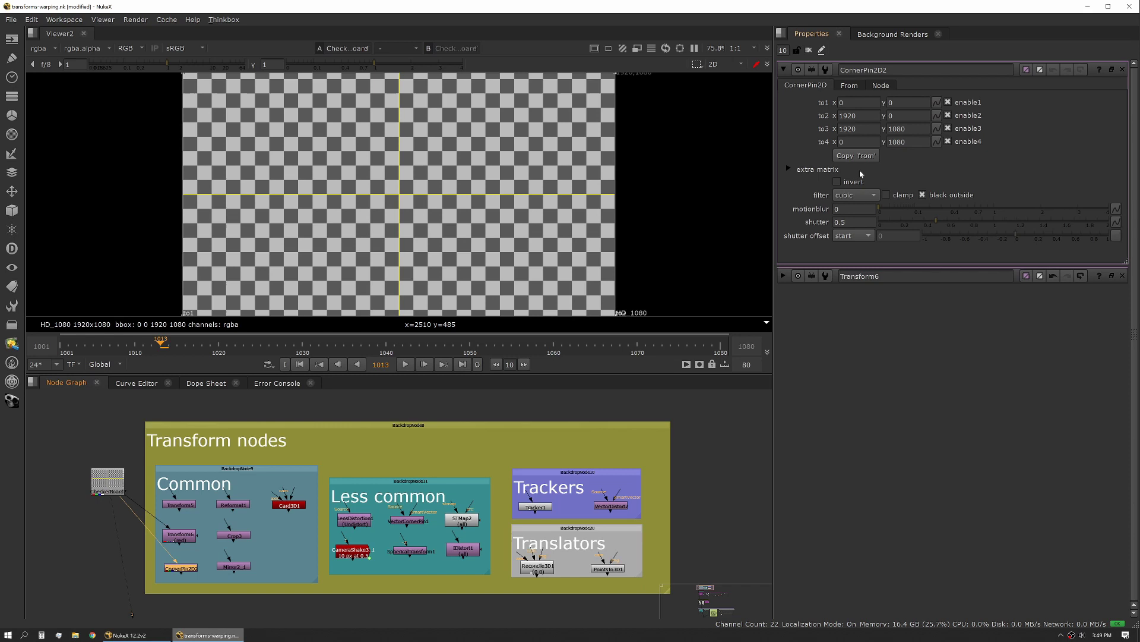
{"action": "key", "text": "minus"}
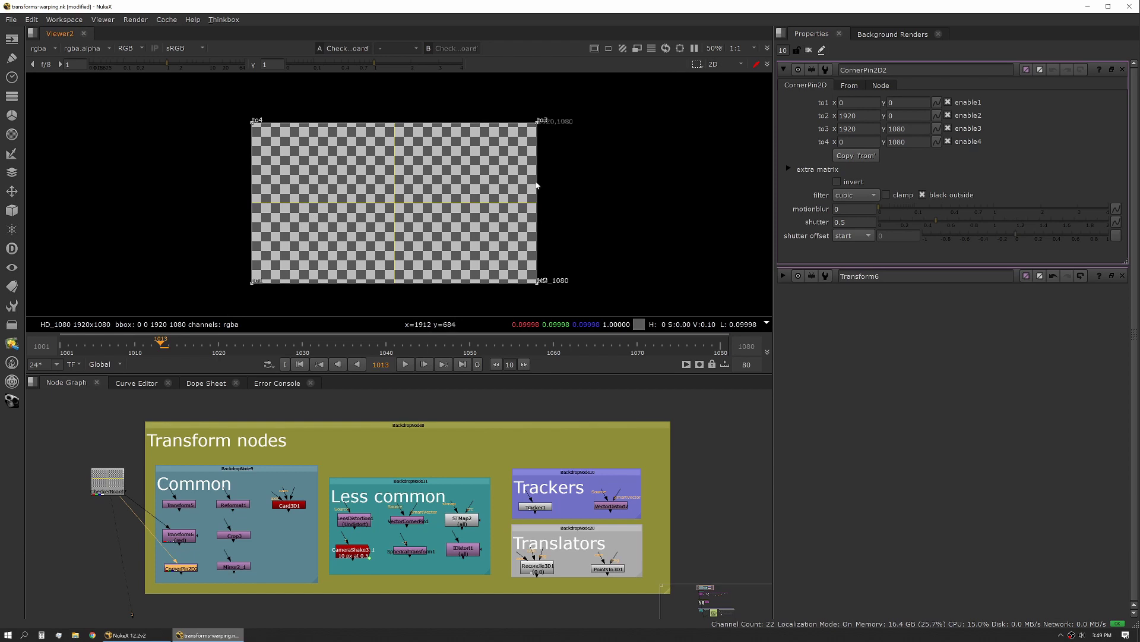
{"action": "left_click", "coordinate": [853, 88]}
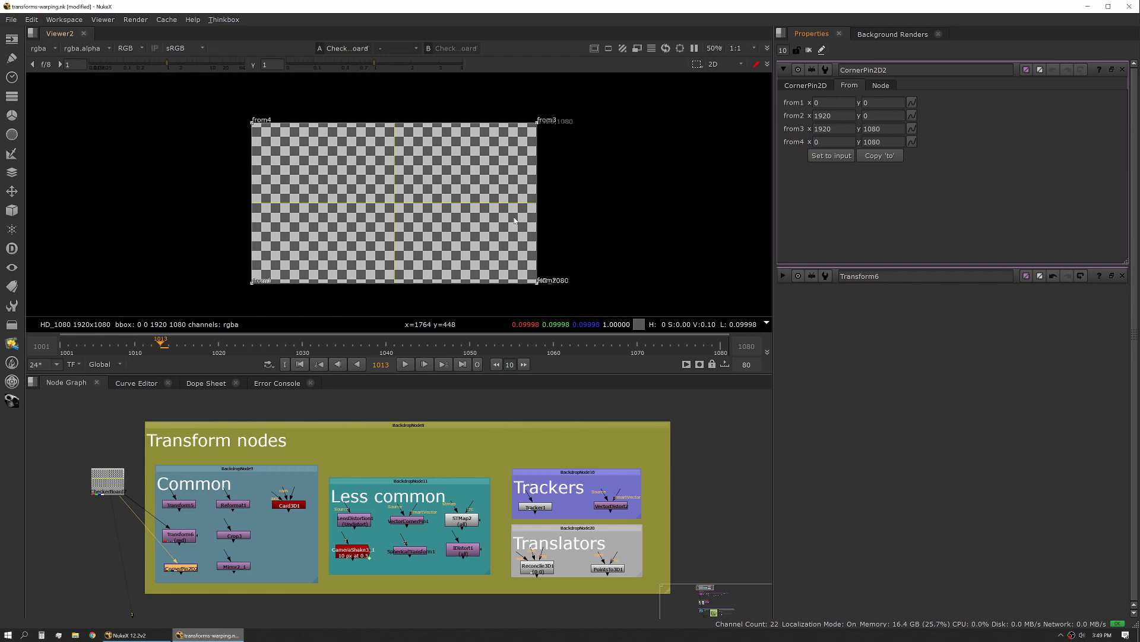
{"action": "left_click_drag", "start_coordinate": [252, 122], "coordinate": [321, 162]}
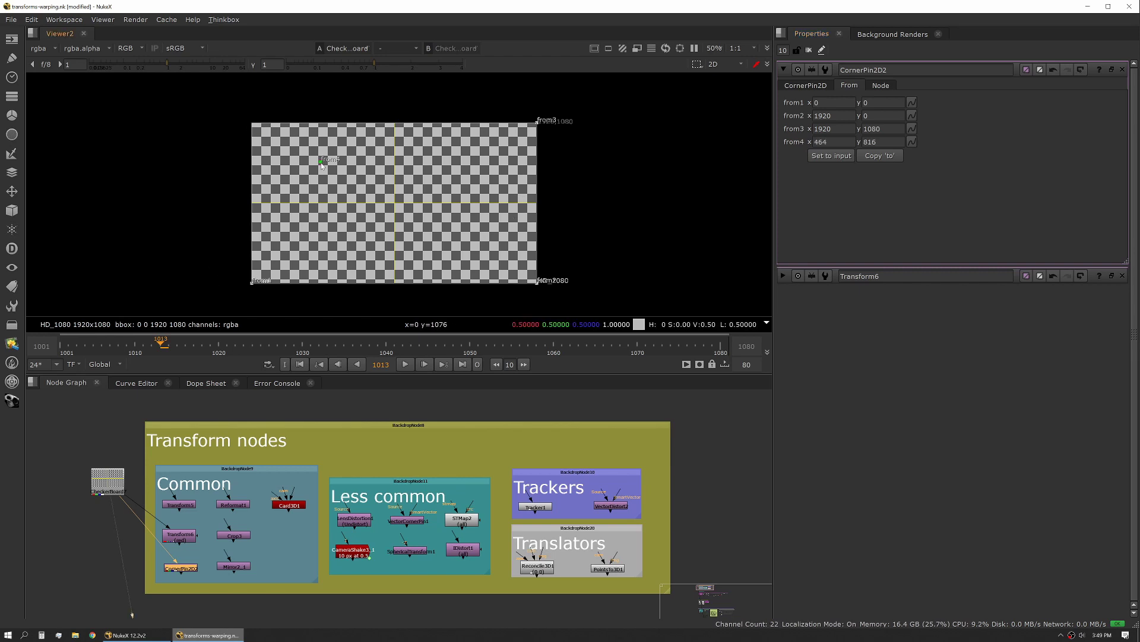
{"action": "left_click_drag", "start_coordinate": [537, 123], "coordinate": [448, 155]}
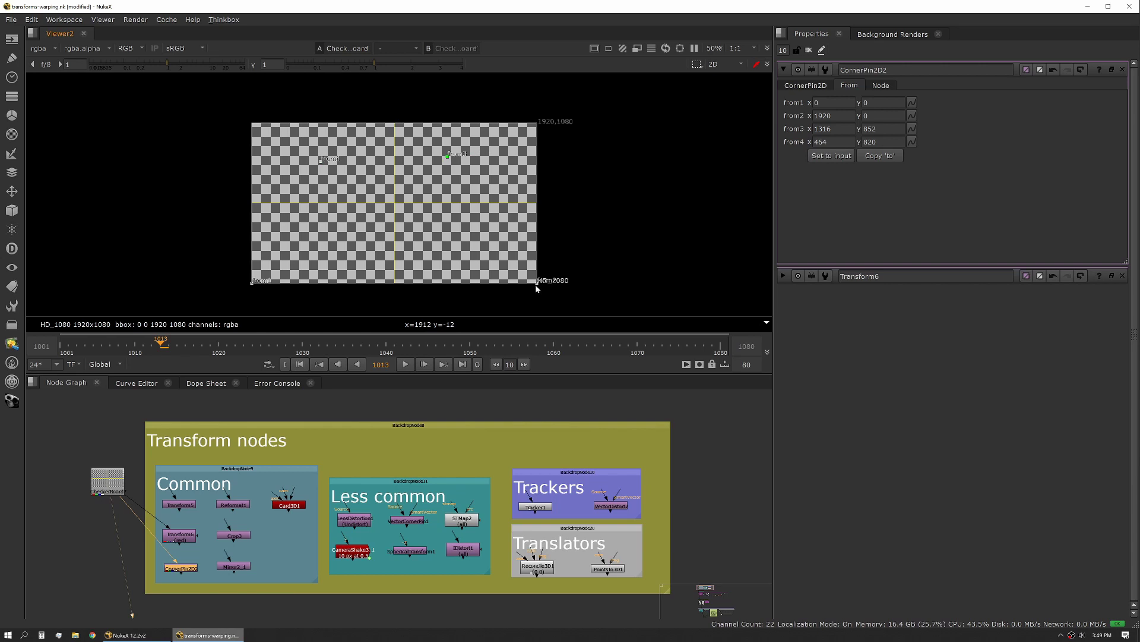
{"action": "left_click_drag", "start_coordinate": [536, 284], "coordinate": [446, 214]}
{"action": "left_click_drag", "start_coordinate": [252, 282], "coordinate": [343, 221]}
{"action": "left_click", "coordinate": [180, 568]}
{"action": "key", "text": "1"}
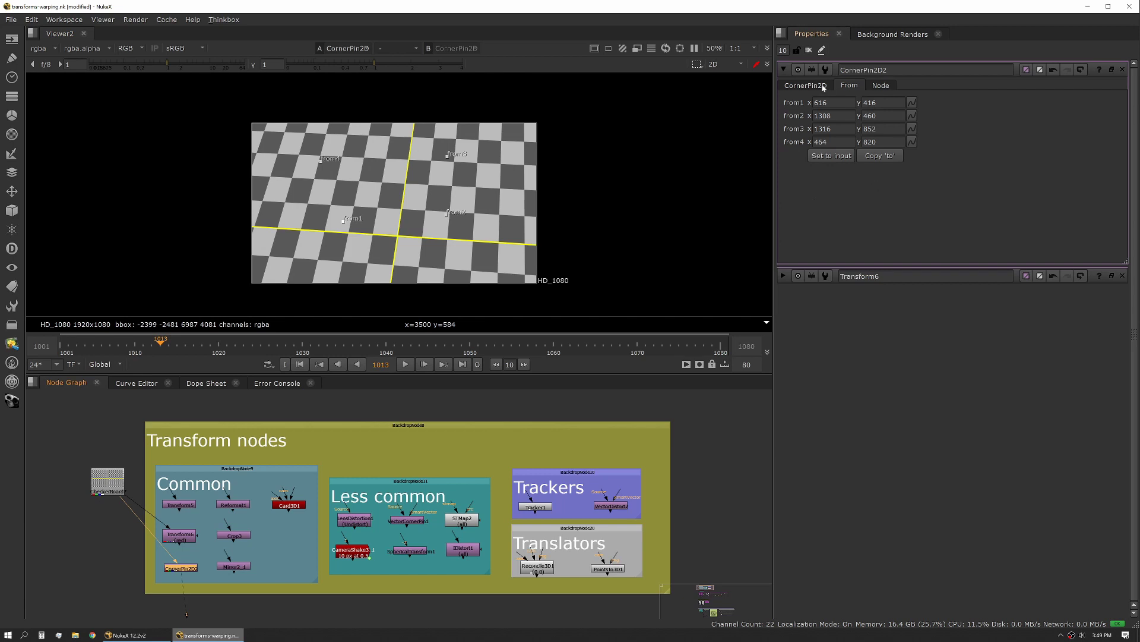
- Copy the from corners to the to corners, then move them to 504,352, 1388,352, 1408,940, 384,864
{"action": "left_click", "coordinate": [806, 85]}
{"action": "left_click", "coordinate": [857, 156]}
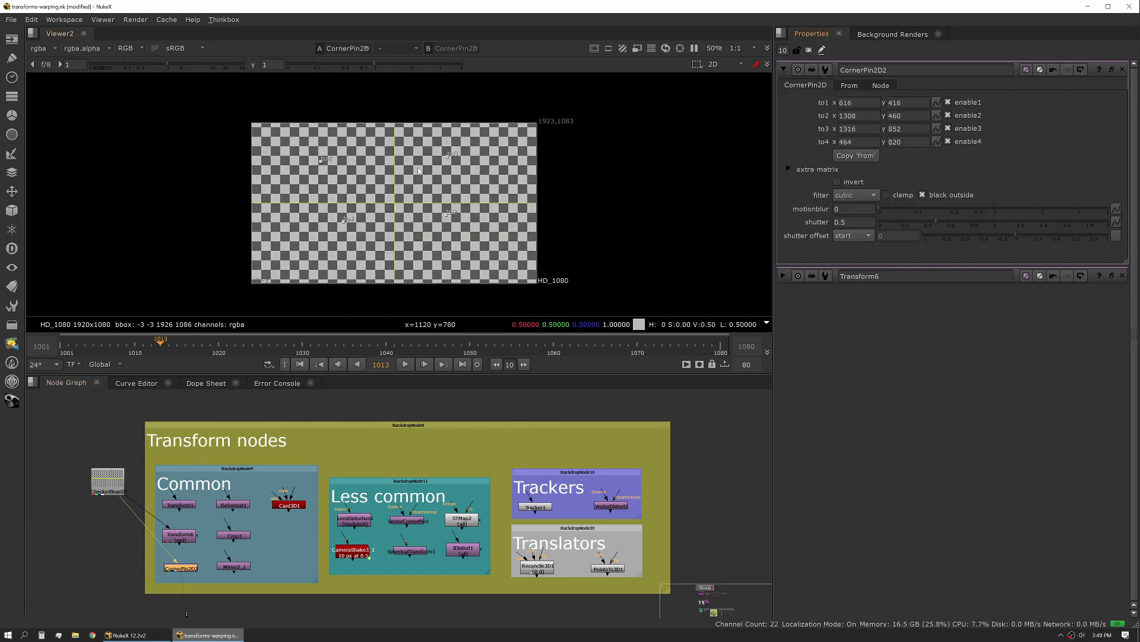
{"action": "mouse_move", "coordinate": [447, 169]}
{"action": "left_mouse_down"}
{"action": "mouse_move", "coordinate": [469, 151]}
{"action": "mouse_move", "coordinate": [458, 158]}
{"action": "left_mouse_up"}
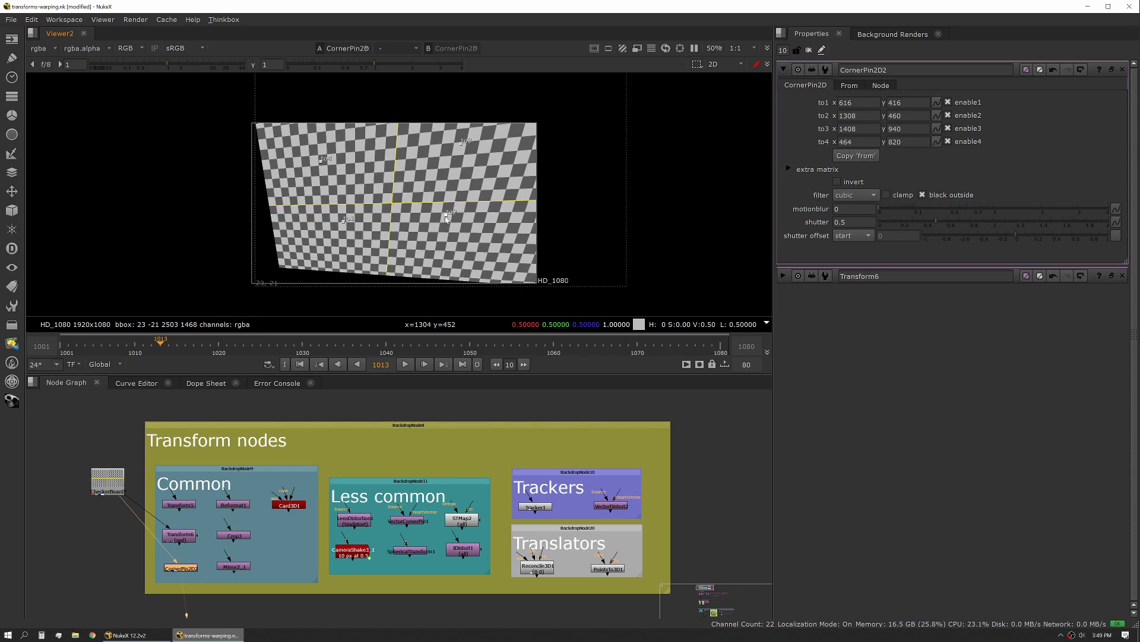
{"action": "left_click_drag", "start_coordinate": [447, 218], "coordinate": [458, 234]}
{"action": "left_click_drag", "start_coordinate": [344, 225], "coordinate": [327, 233]}
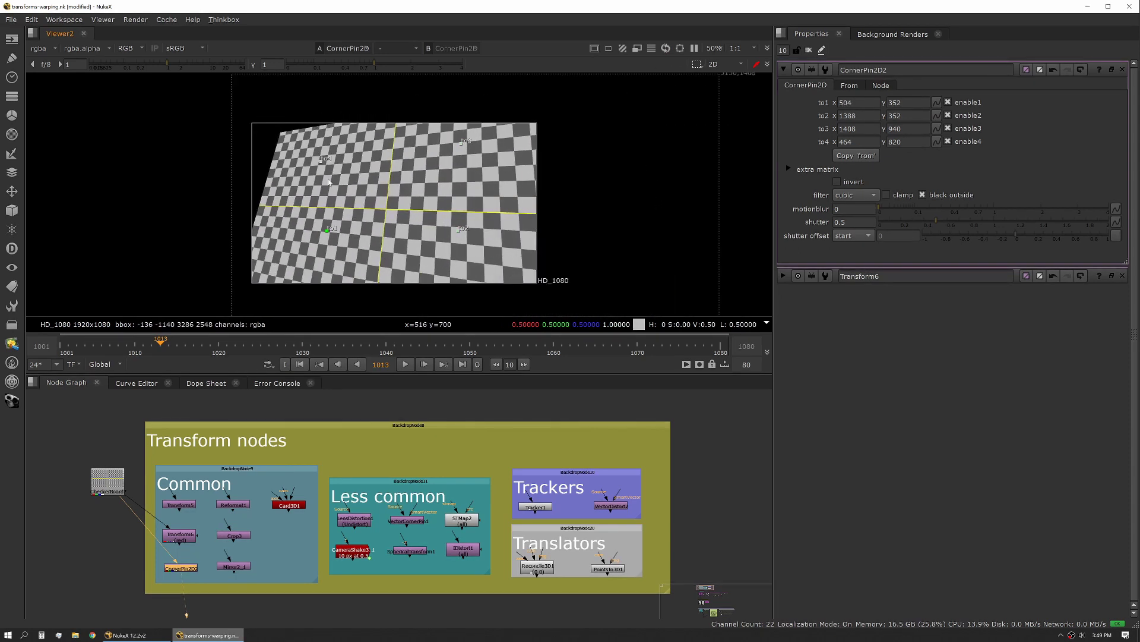
{"action": "left_click_drag", "start_coordinate": [325, 159], "coordinate": [311, 155]}
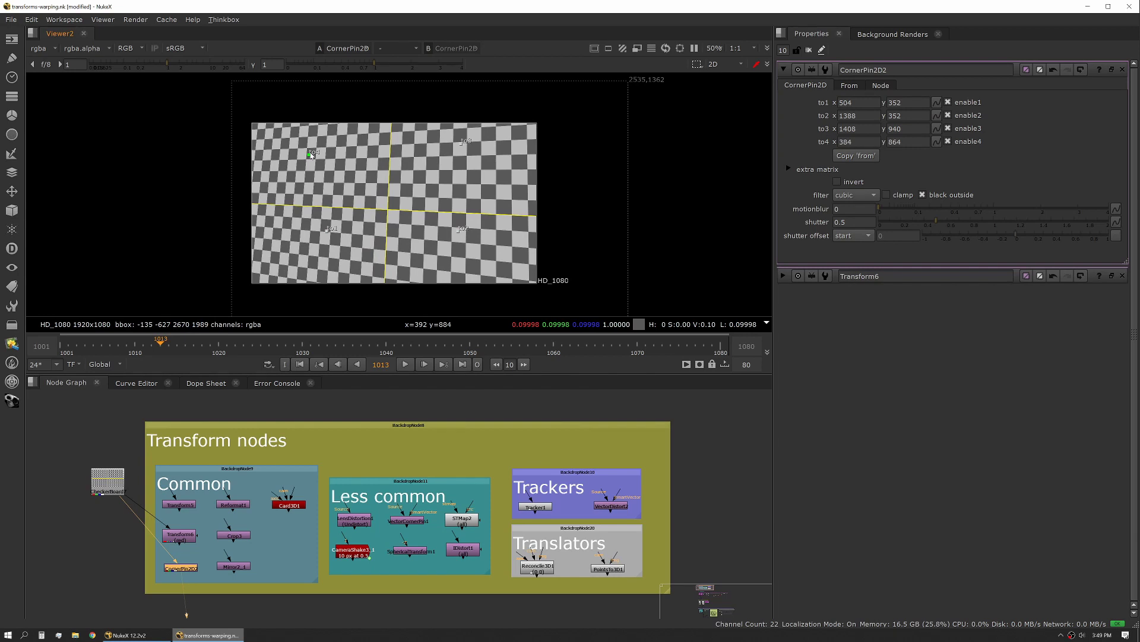
- Connect Reformat1 to the CheckerBoard, view it, and review its type and output format lists
{"action": "double_click", "coordinate": [233, 504]}
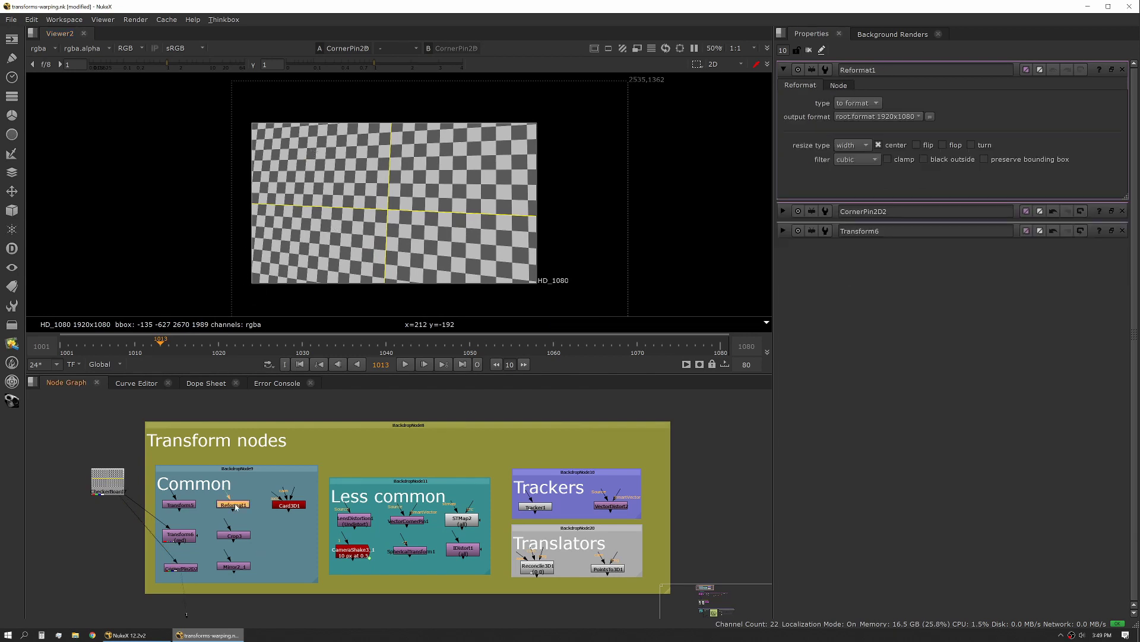
{"action": "key", "text": "1"}
{"action": "left_click_drag", "start_coordinate": [229, 498], "coordinate": [115, 486]}
{"action": "double_click", "coordinate": [233, 504]}
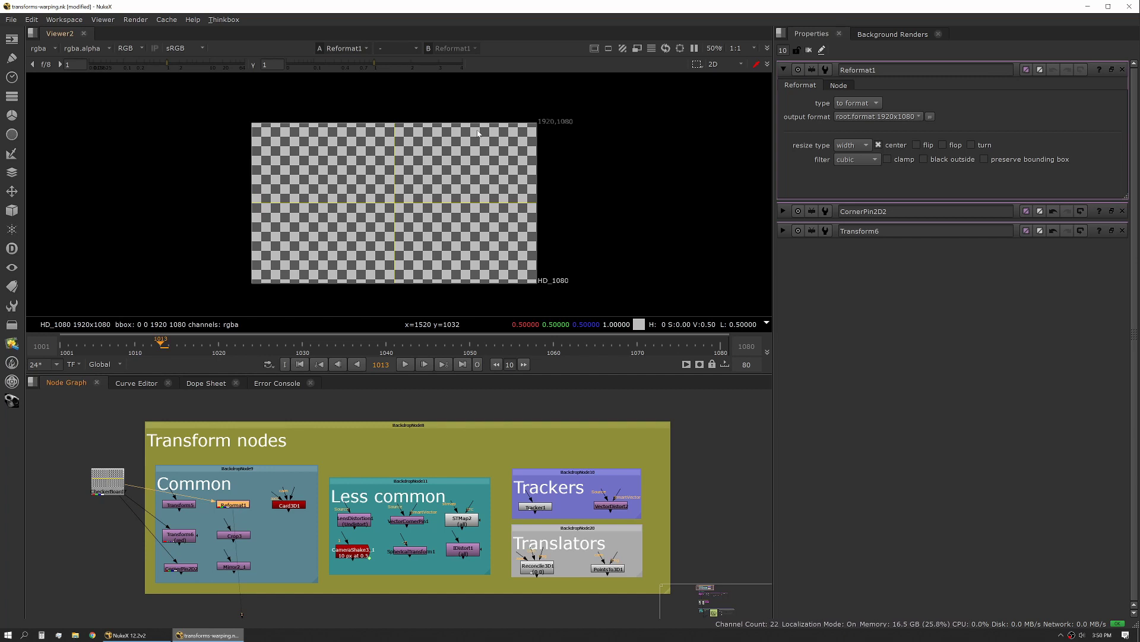
{"action": "left_click", "coordinate": [864, 104]}
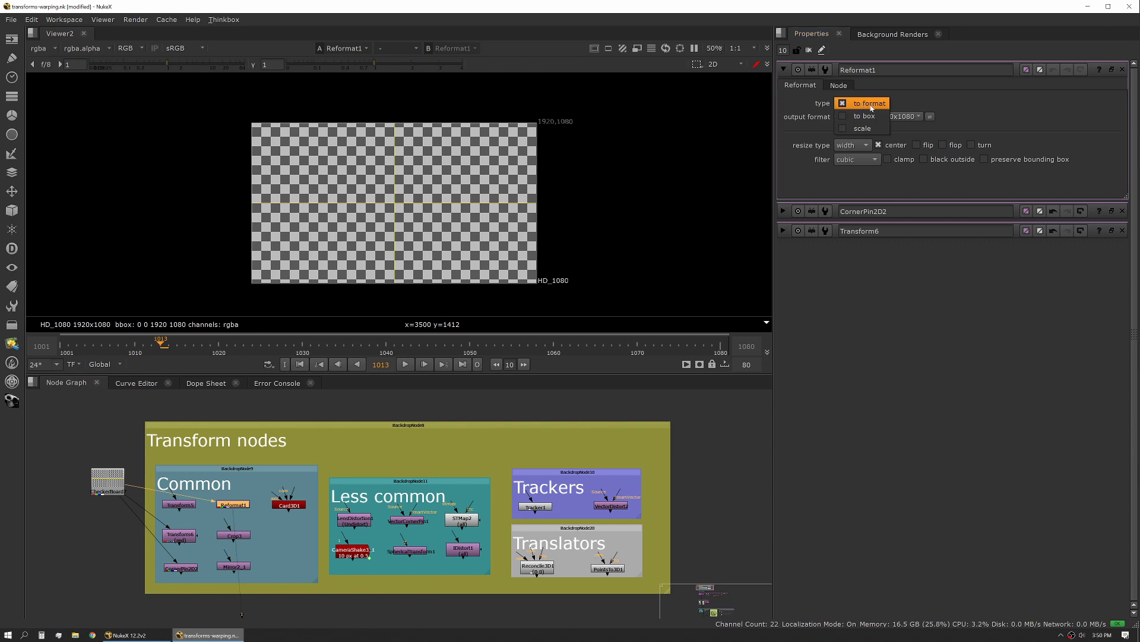
{"action": "left_click", "coordinate": [899, 104]}
{"action": "left_click", "coordinate": [900, 117]}
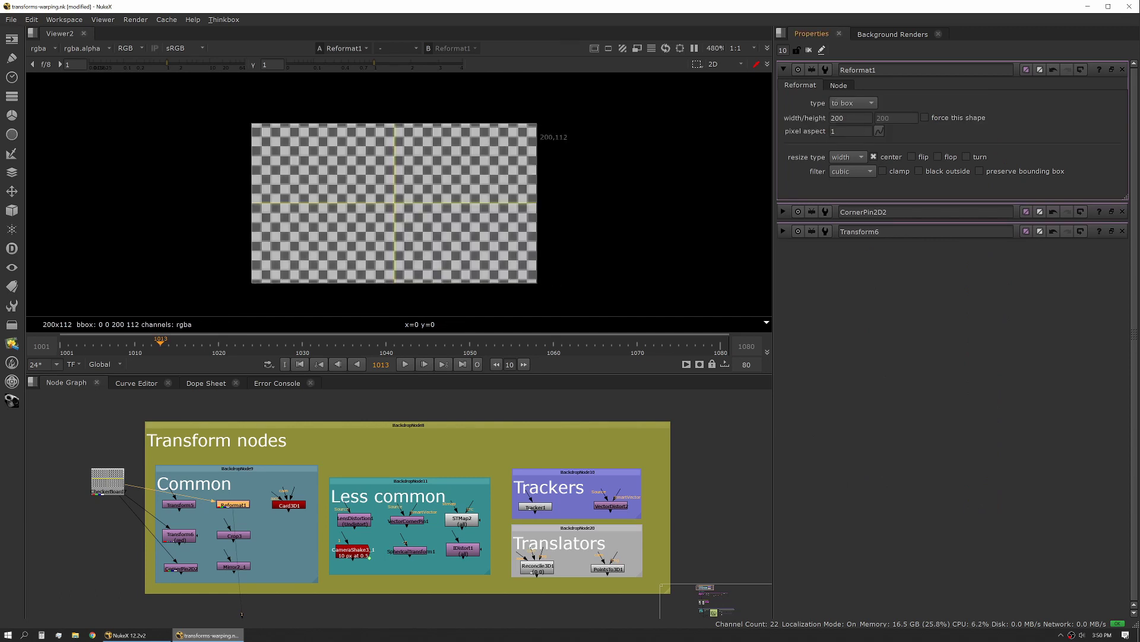
- Set Reformat1's box to 5000 x 3000 with force this shape enabled
{"action": "left_click", "coordinate": [851, 118]}
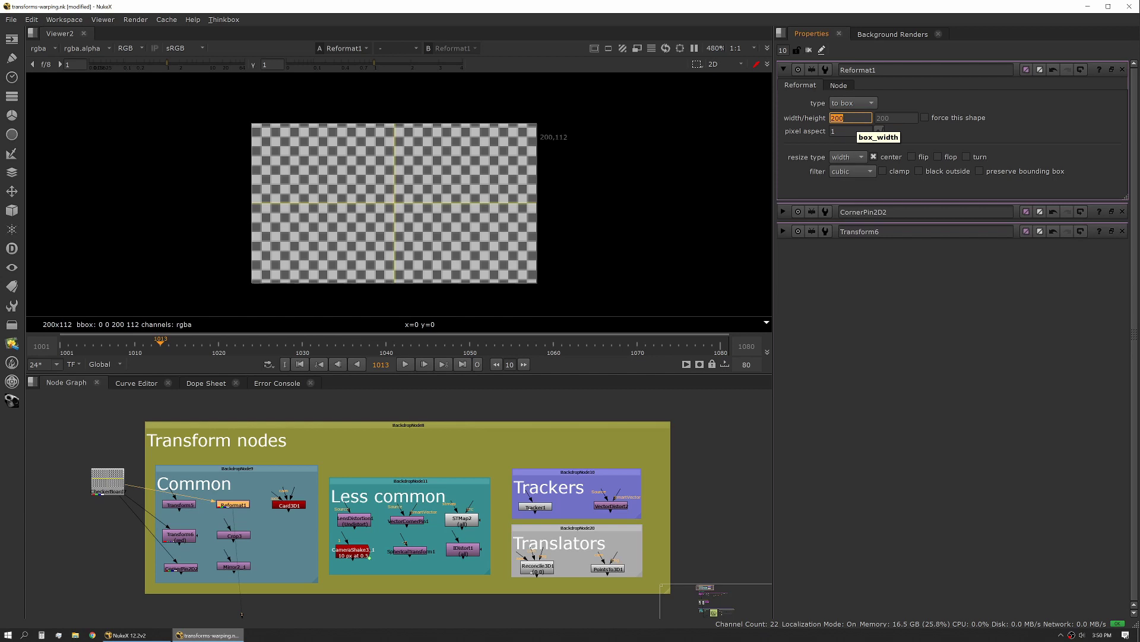
{"action": "type", "text": "5000"}
{"action": "key", "text": "Return"}
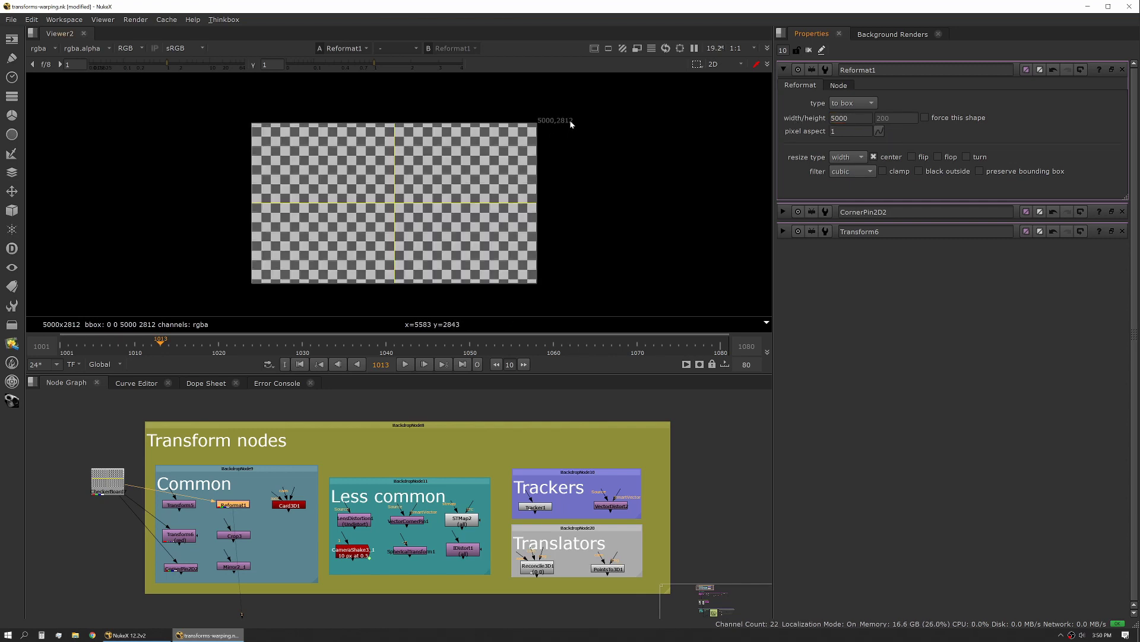
{"action": "left_click", "coordinate": [949, 119]}
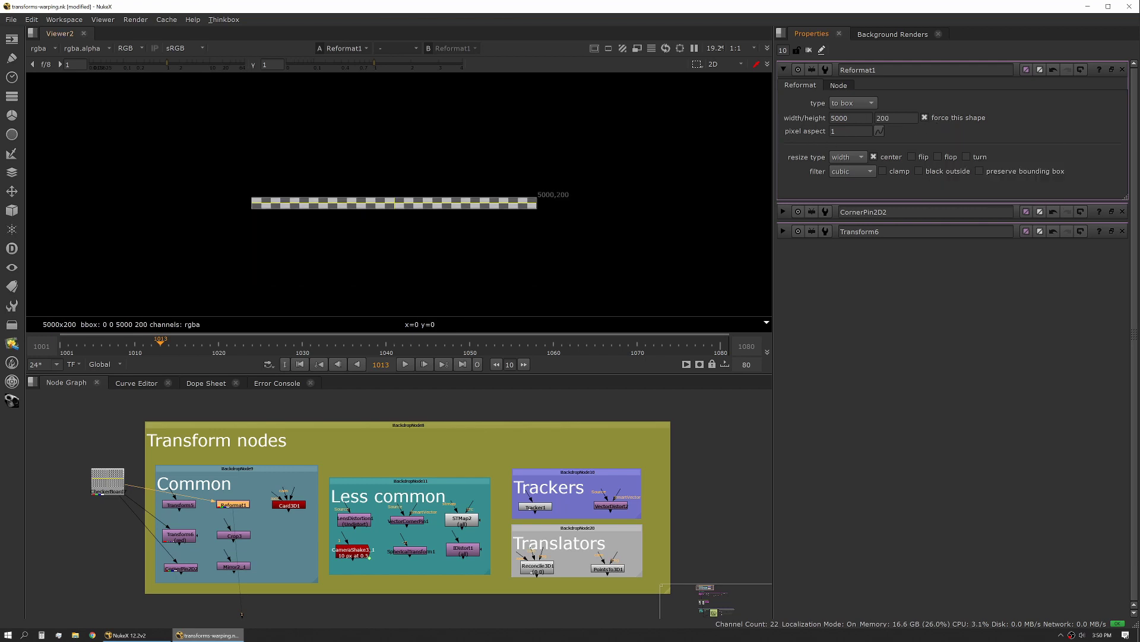
{"action": "double_click", "coordinate": [884, 118]}
{"action": "type", "text": "3000"}
{"action": "key", "text": "Return"}
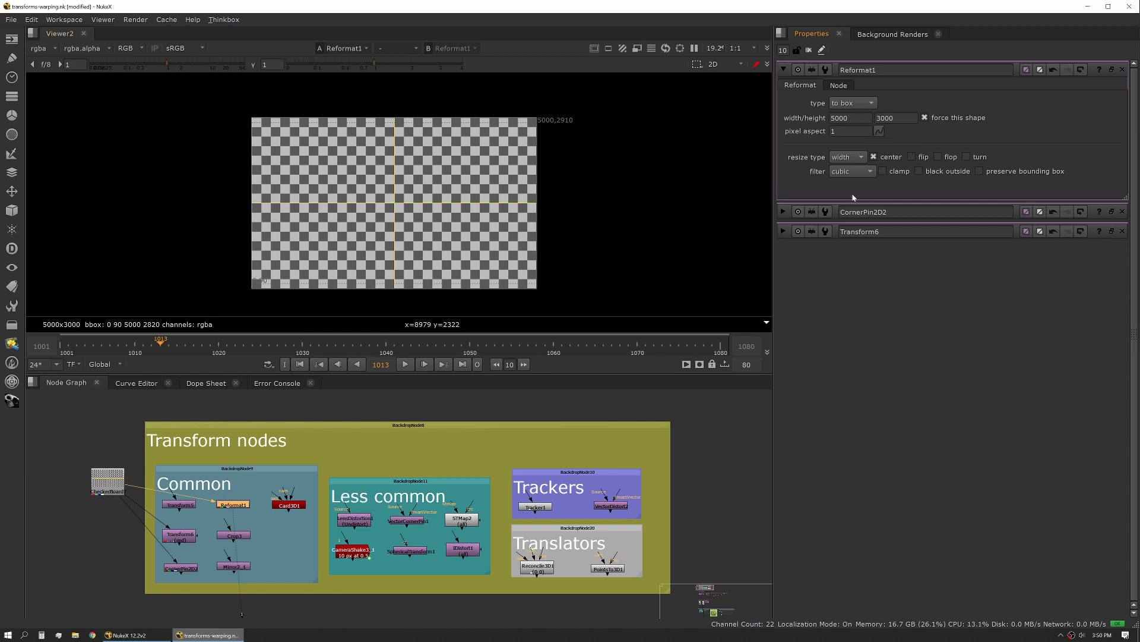
- Drag Crop3's handles to crop the checkerboard to box 0, 377, 1226, 896
{"action": "key", "text": "1"}
{"action": "double_click", "coordinate": [227, 538]}
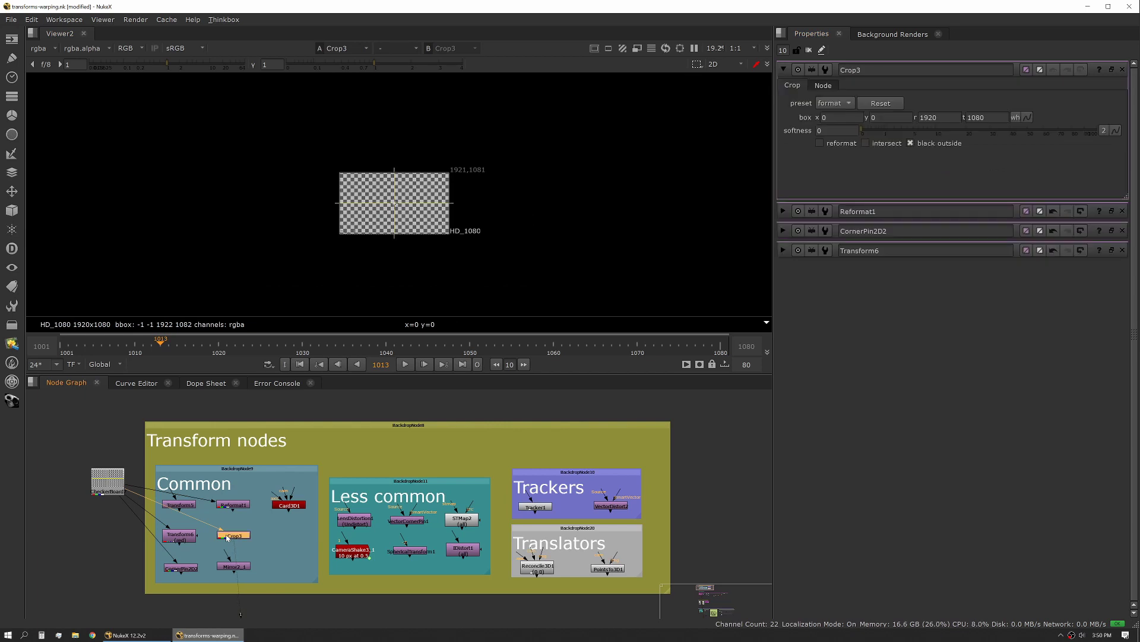
{"action": "scroll", "coordinate": [415, 244], "scroll_direction": "up", "scroll_amount": 6}
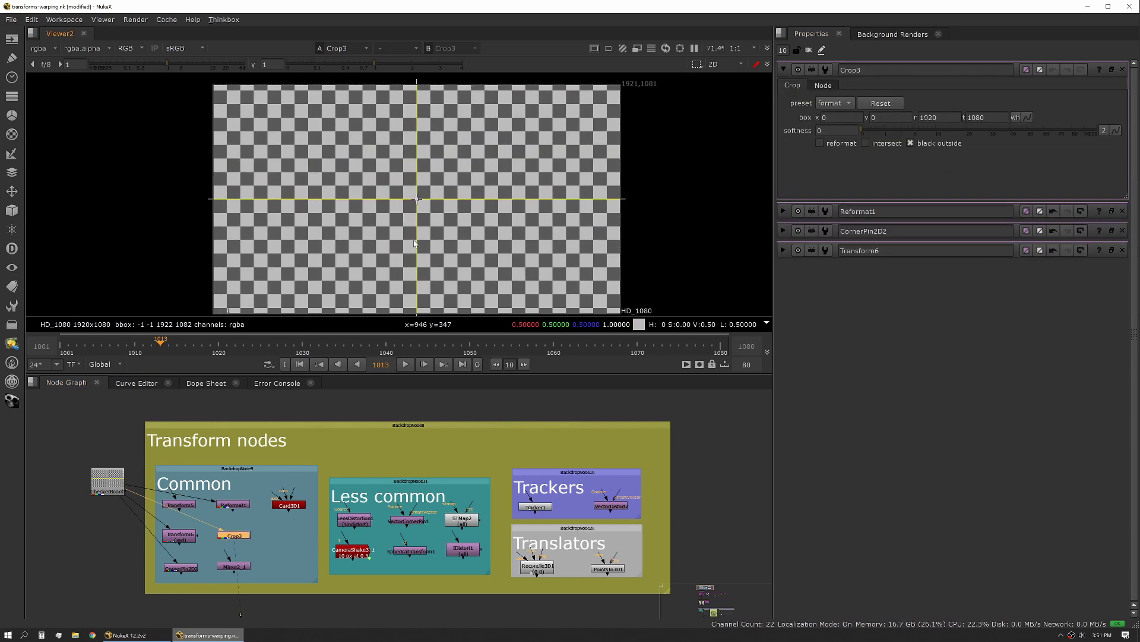
{"action": "scroll", "coordinate": [414, 244], "scroll_direction": "down", "scroll_amount": 1}
{"action": "left_click_drag", "start_coordinate": [417, 111], "coordinate": [416, 143]}
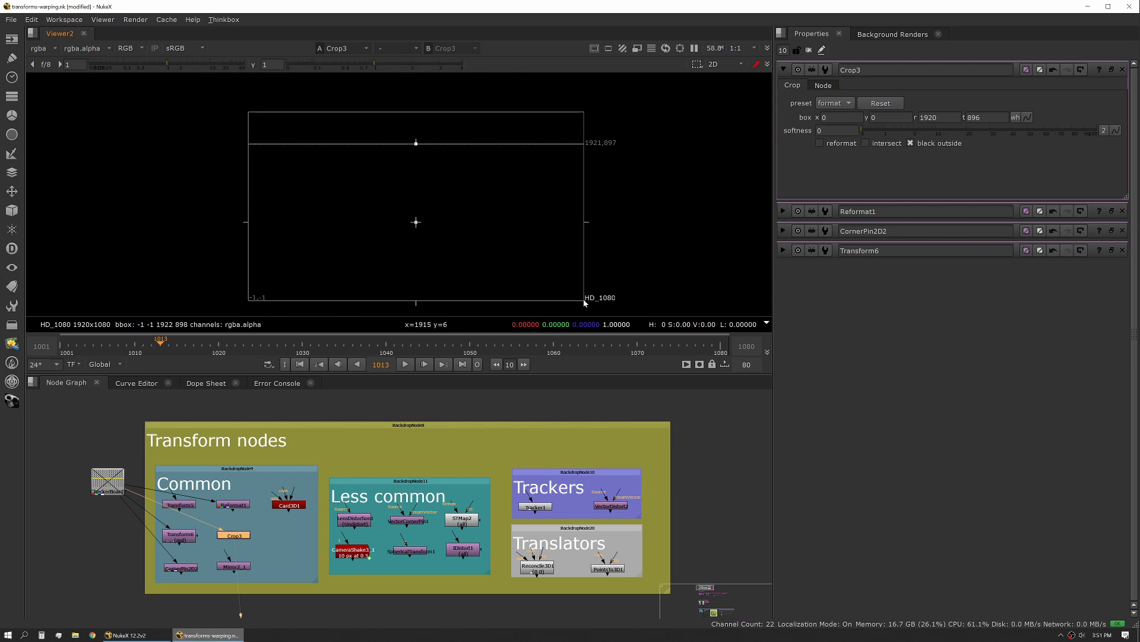
{"action": "left_click_drag", "start_coordinate": [583, 299], "coordinate": [463, 235]}
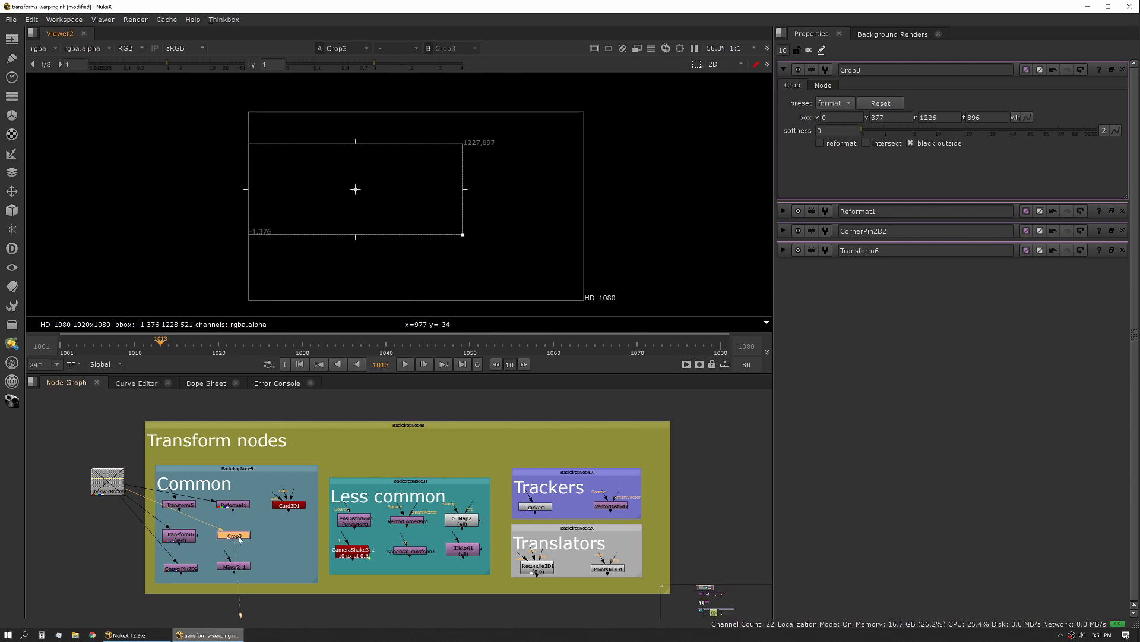
- Reopen Crop3 and enable reformat so the output becomes 1226x519
{"action": "left_click", "coordinate": [198, 410]}
{"action": "left_click", "coordinate": [95, 490]}
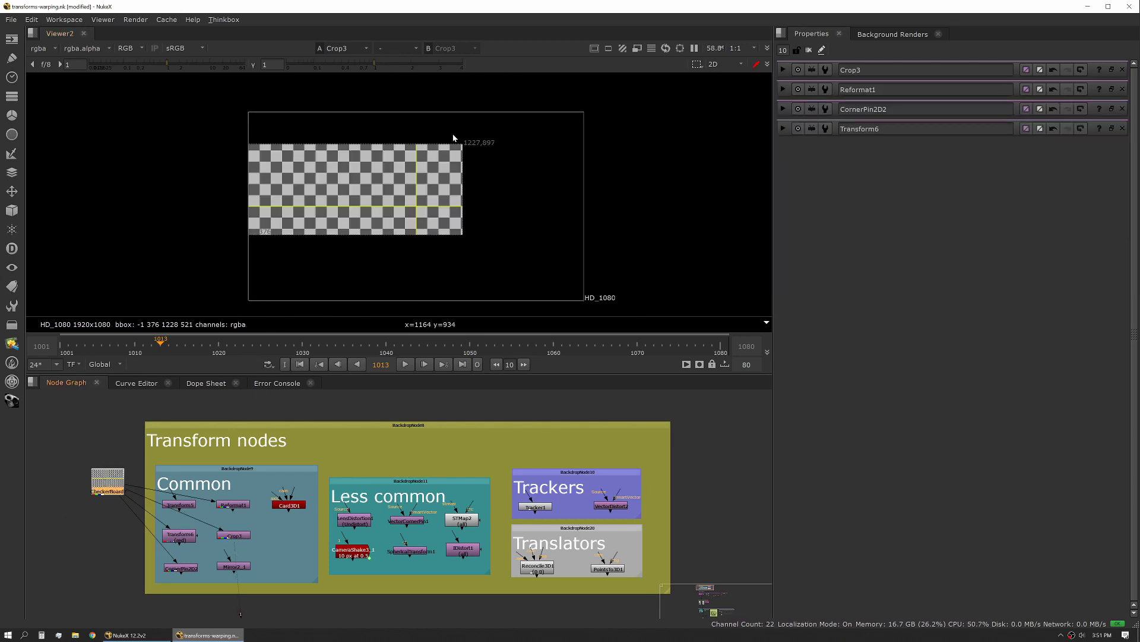
{"action": "double_click", "coordinate": [234, 535]}
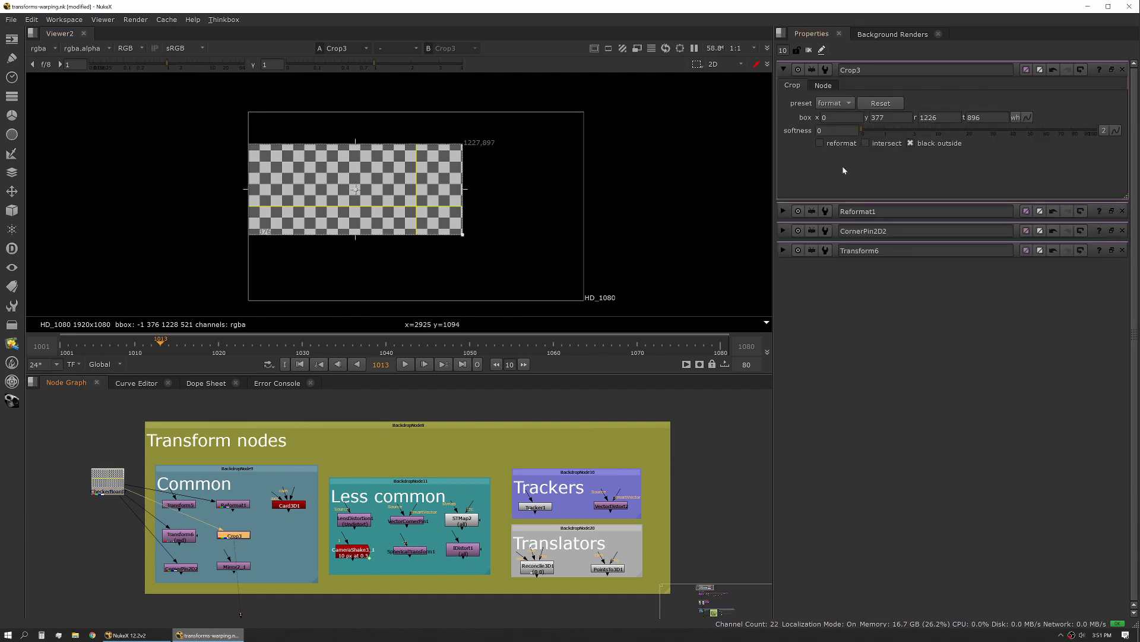
{"action": "left_click", "coordinate": [820, 143]}
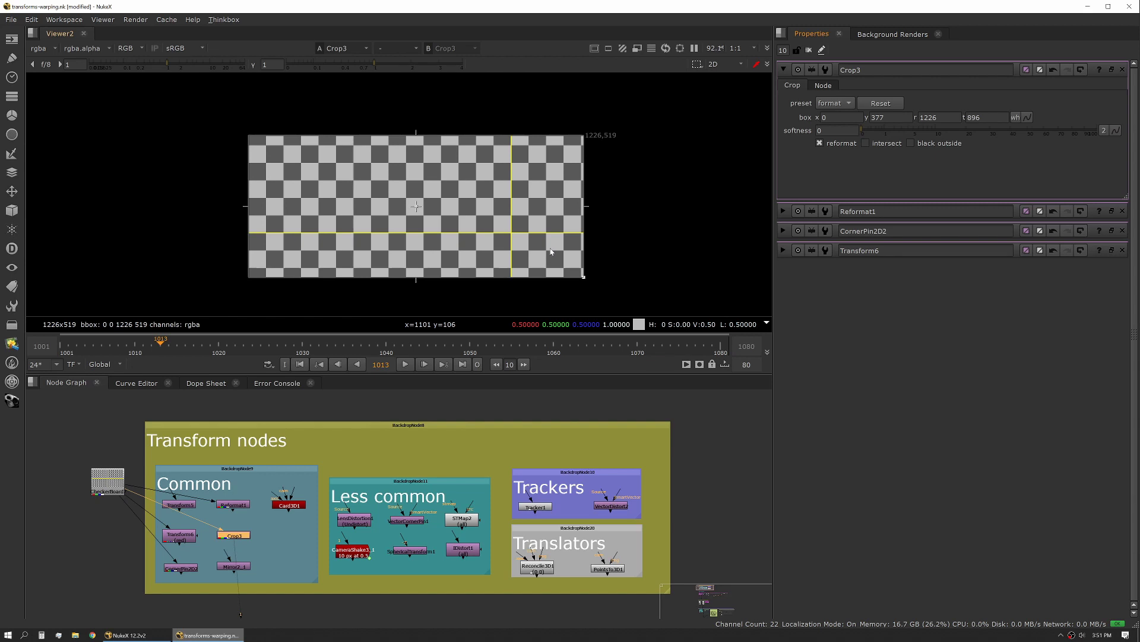
- View Mirror2_1's unflipped checkerboard with flip and flop left off, then deselect it
{"action": "double_click", "coordinate": [234, 566]}
{"action": "key", "text": "1"}
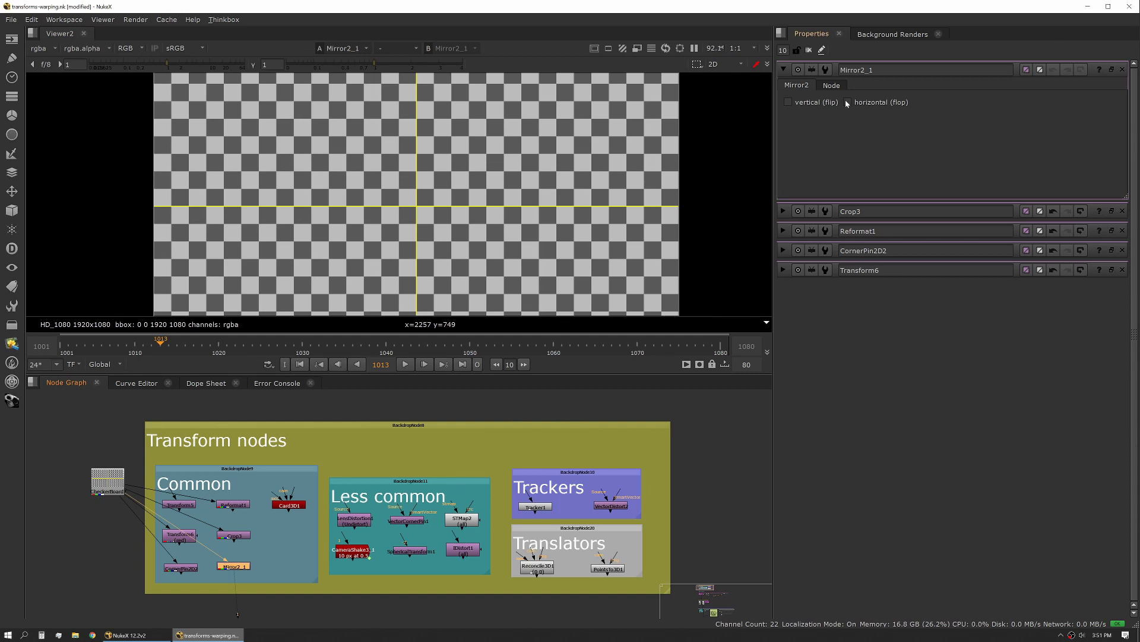
{"action": "middle_click_drag", "start_coordinate": [380, 549], "coordinate": [363, 547]}
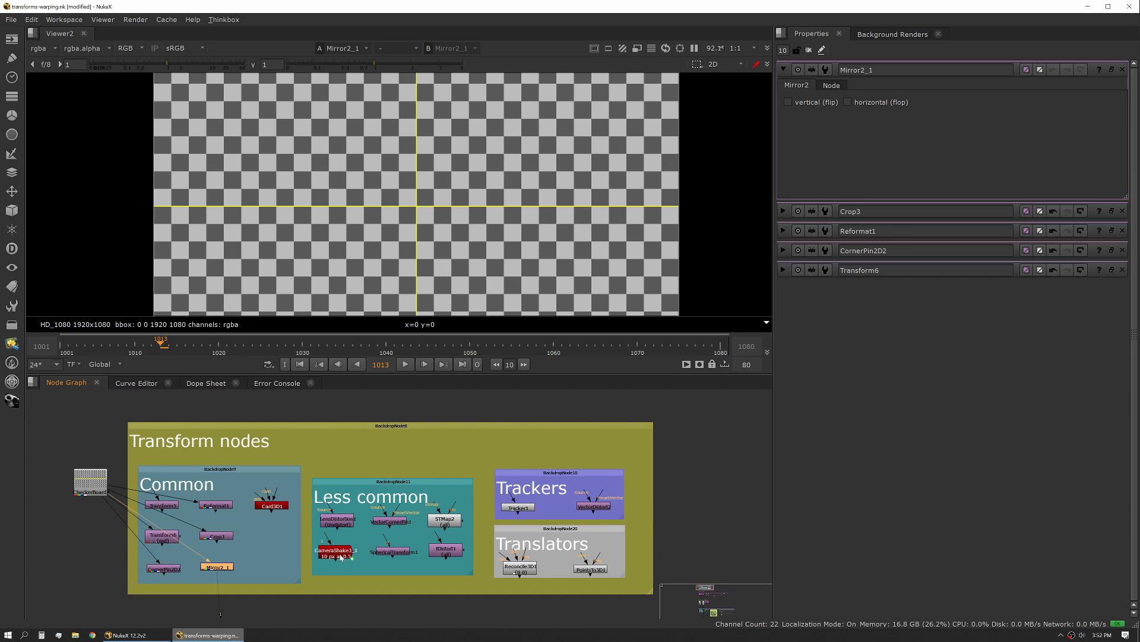
{"action": "left_click", "coordinate": [365, 534]}
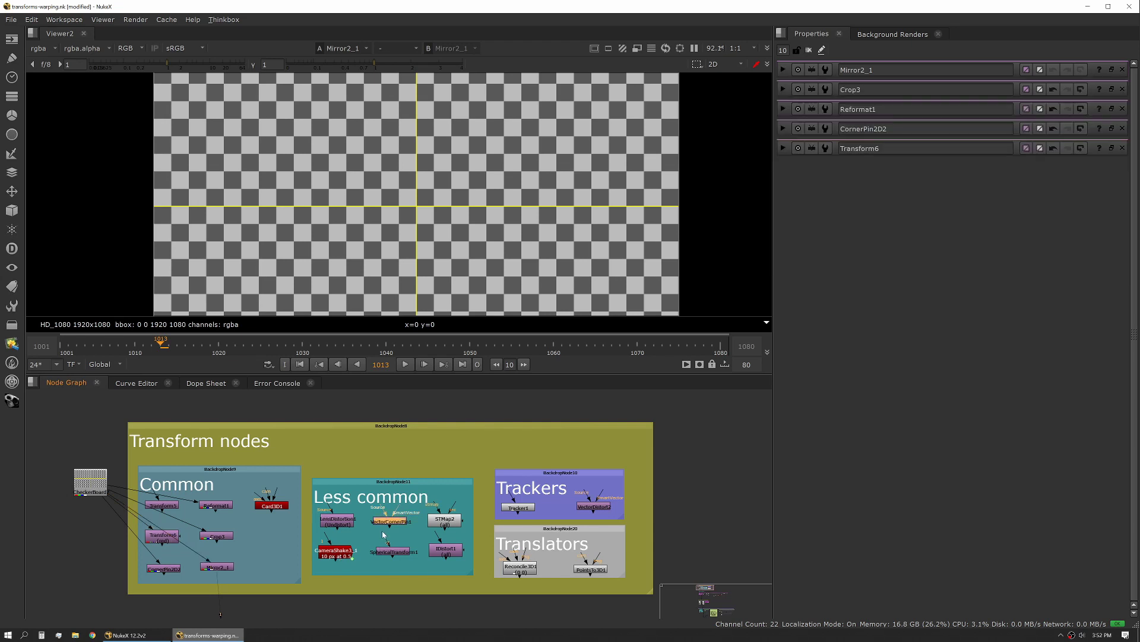
- Open VectorCornerPin1's SmartVector tab, then SphericalTransform1, undoing its trial input connection
{"action": "double_click", "coordinate": [390, 522]}
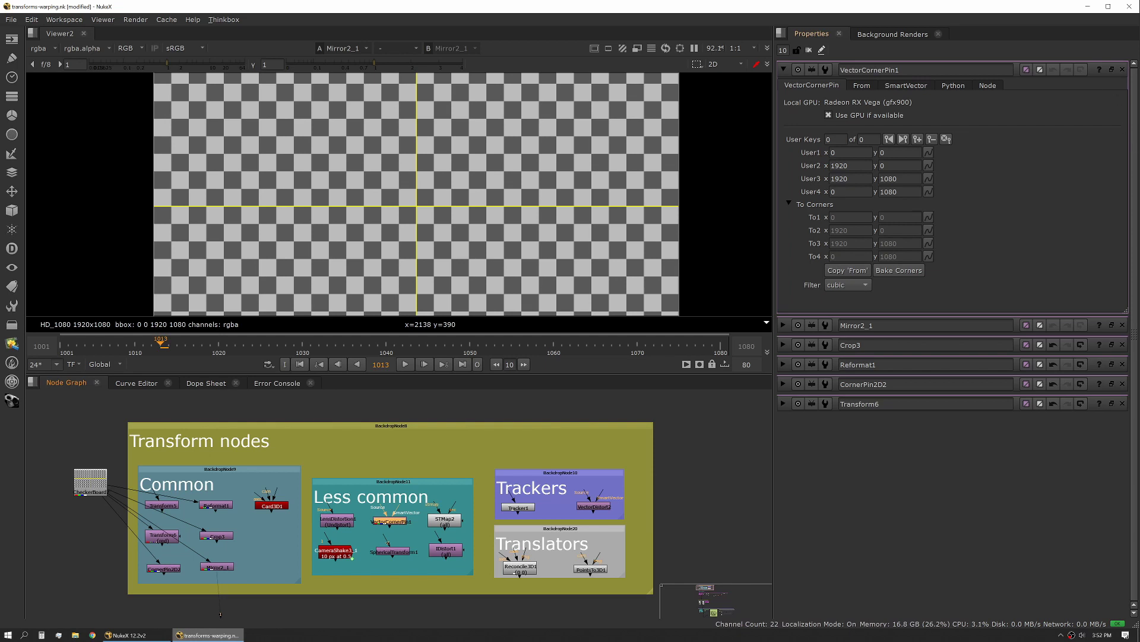
{"action": "left_click", "coordinate": [906, 85]}
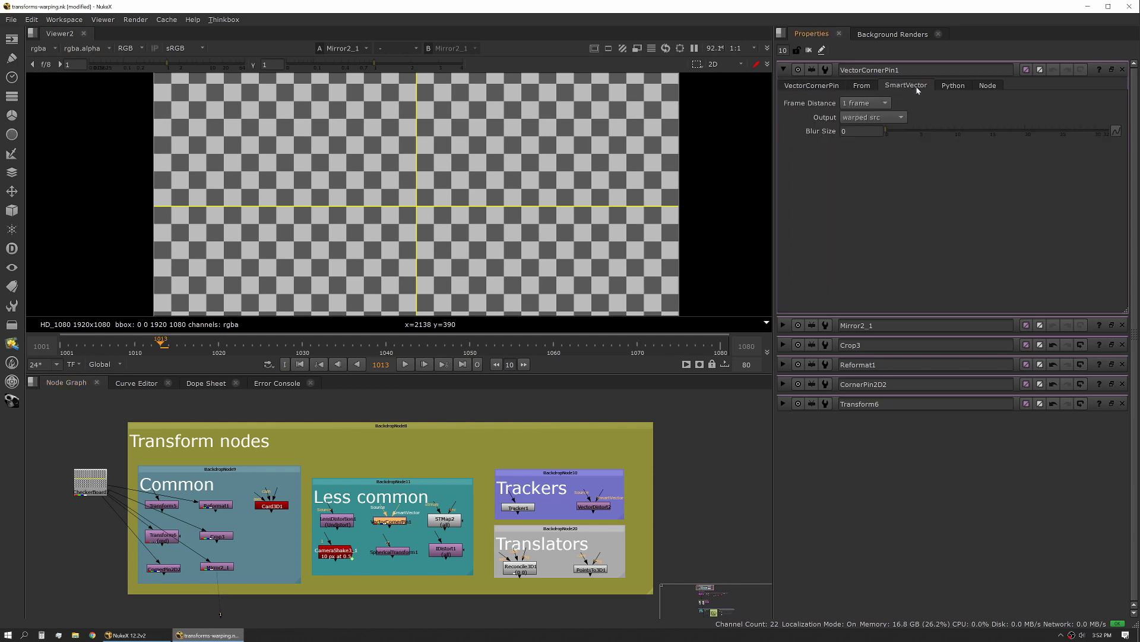
{"action": "double_click", "coordinate": [399, 551]}
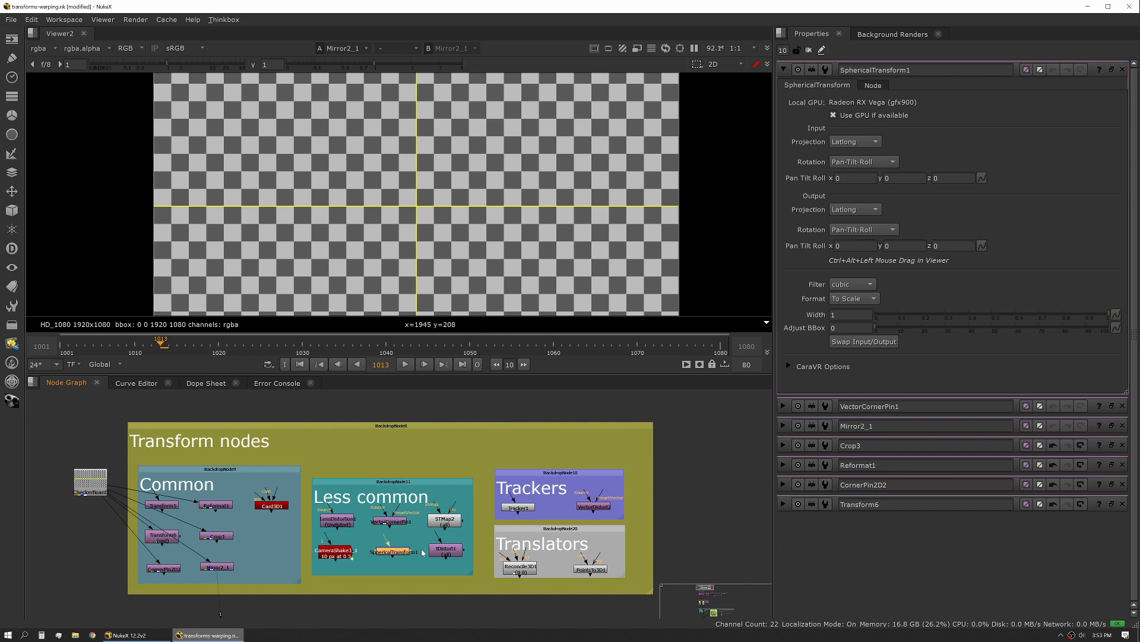
{"action": "left_click_drag", "start_coordinate": [386, 536], "coordinate": [392, 525]}
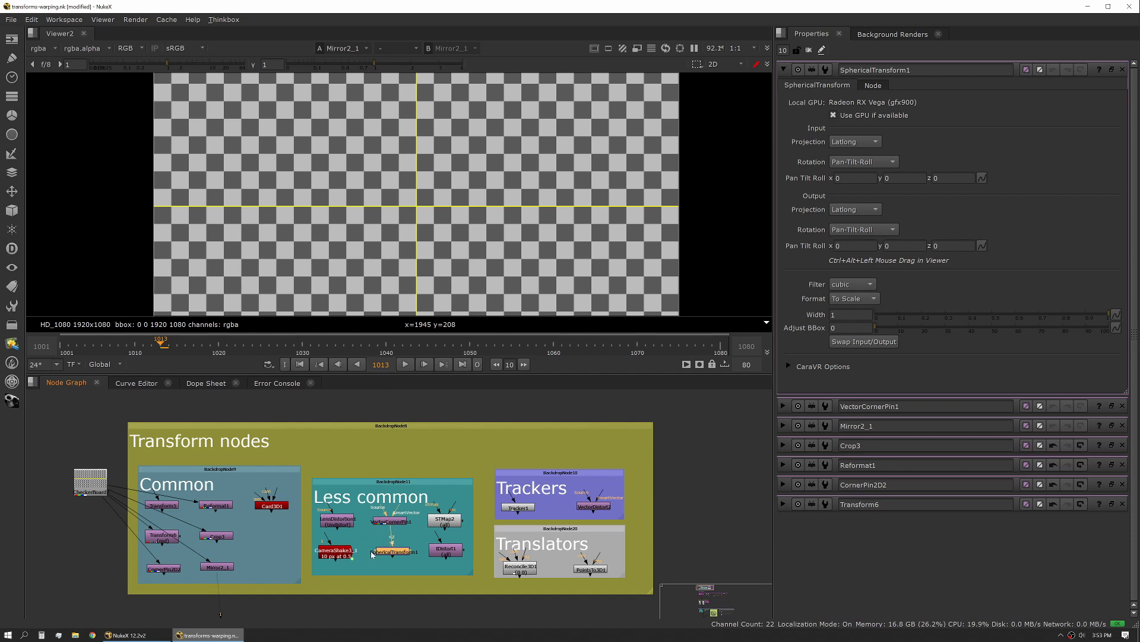
{"action": "key", "text": "ctrl+z"}
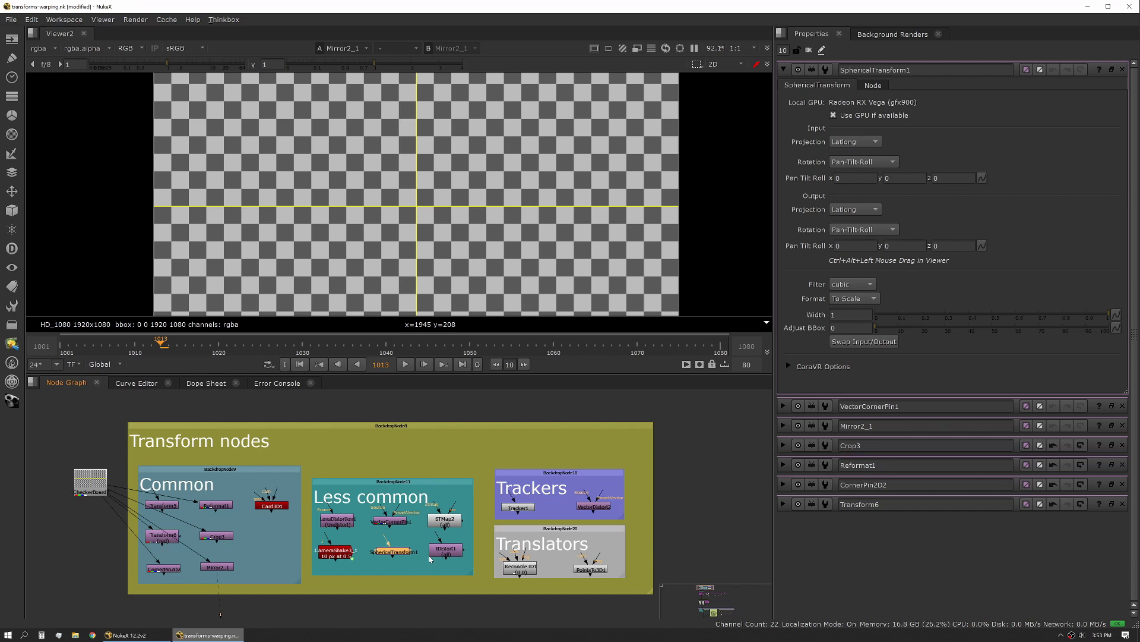
- Open STMap2's and then IDistort1's properties panels
{"action": "double_click", "coordinate": [451, 523]}
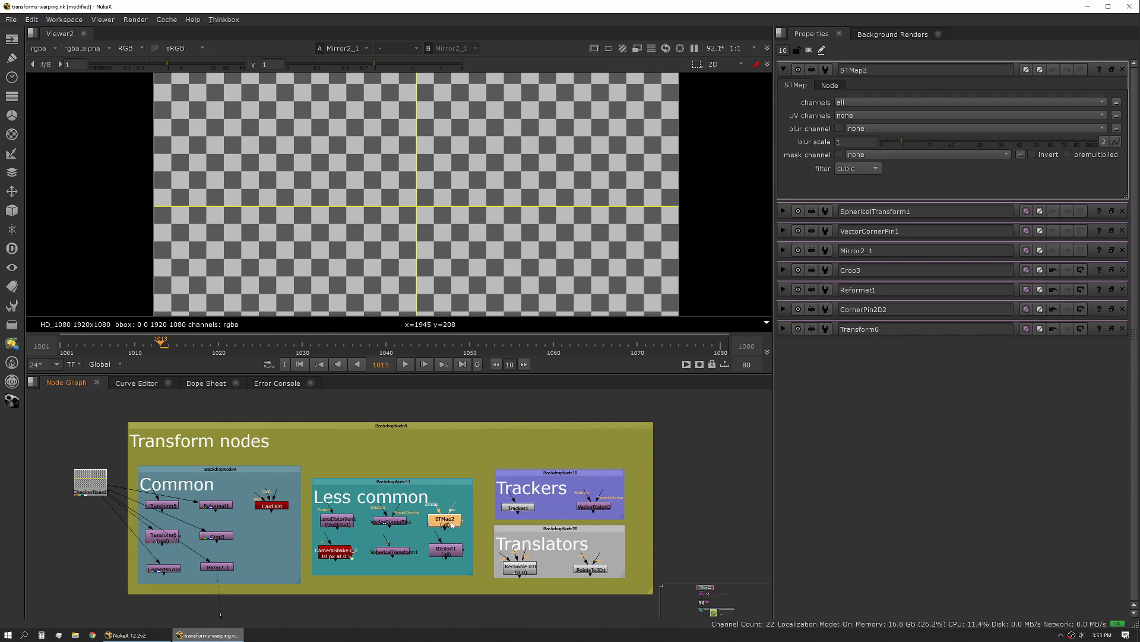
{"action": "double_click", "coordinate": [445, 551]}
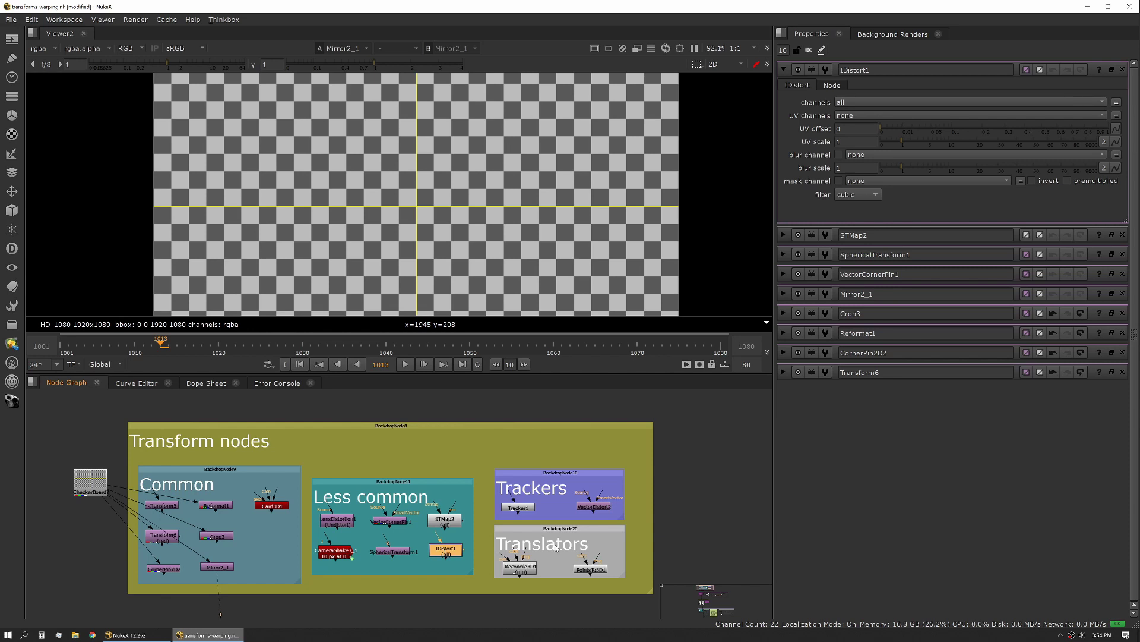
- Open Tracker1's Transform tab, review its transform modes, and collapse it with transform left at none
{"action": "double_click", "coordinate": [518, 507]}
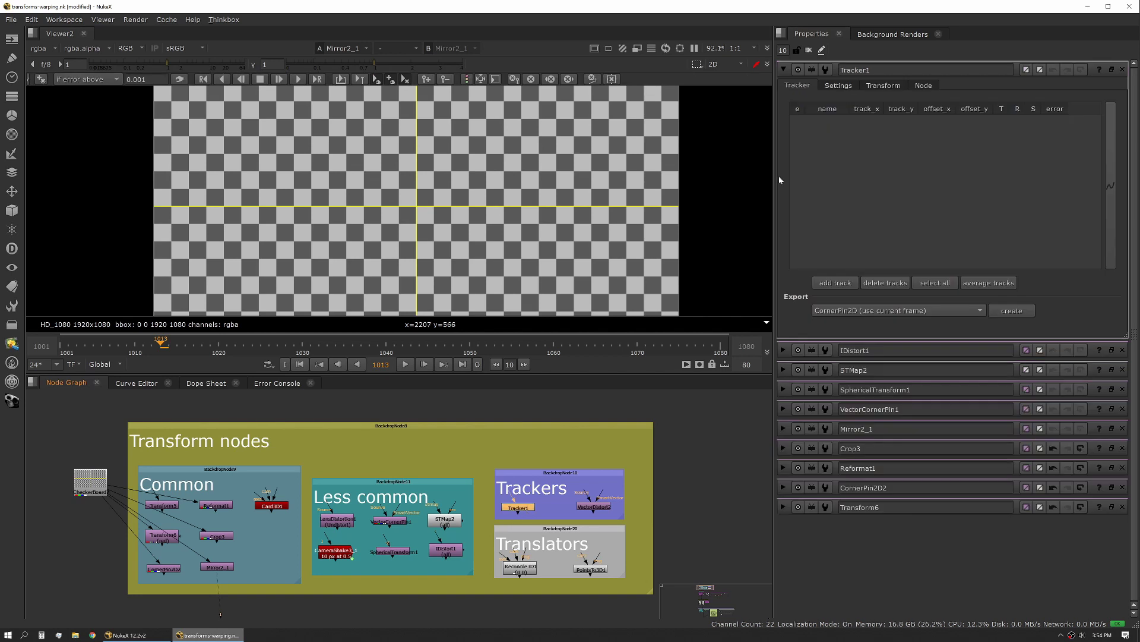
{"action": "left_click", "coordinate": [884, 86]}
{"action": "left_click", "coordinate": [867, 103]}
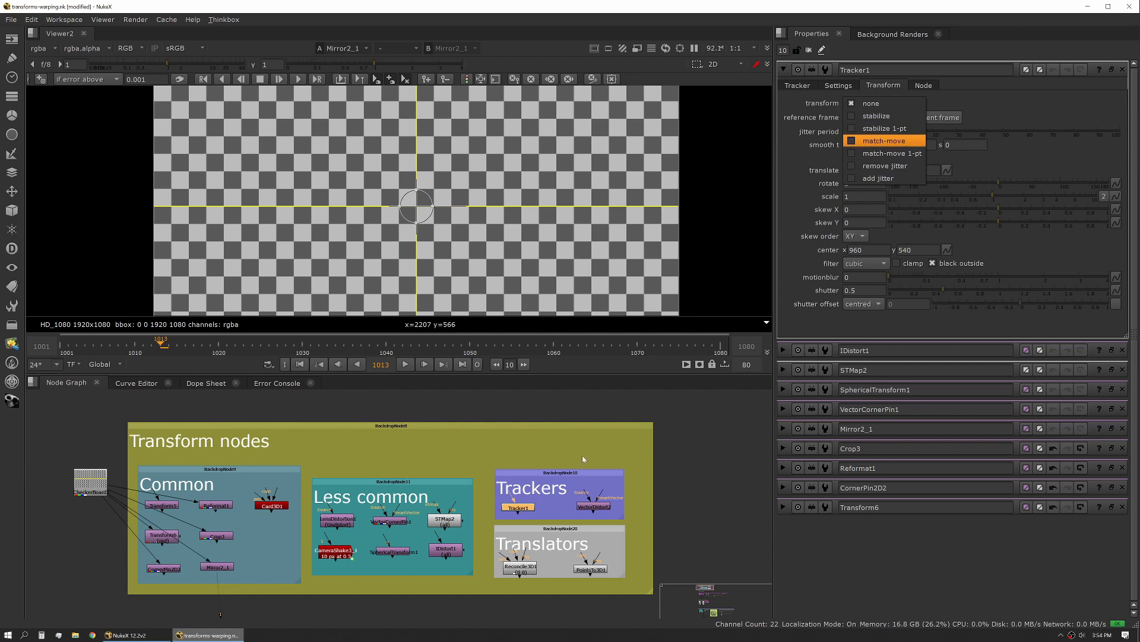
{"action": "left_click", "coordinate": [561, 458]}
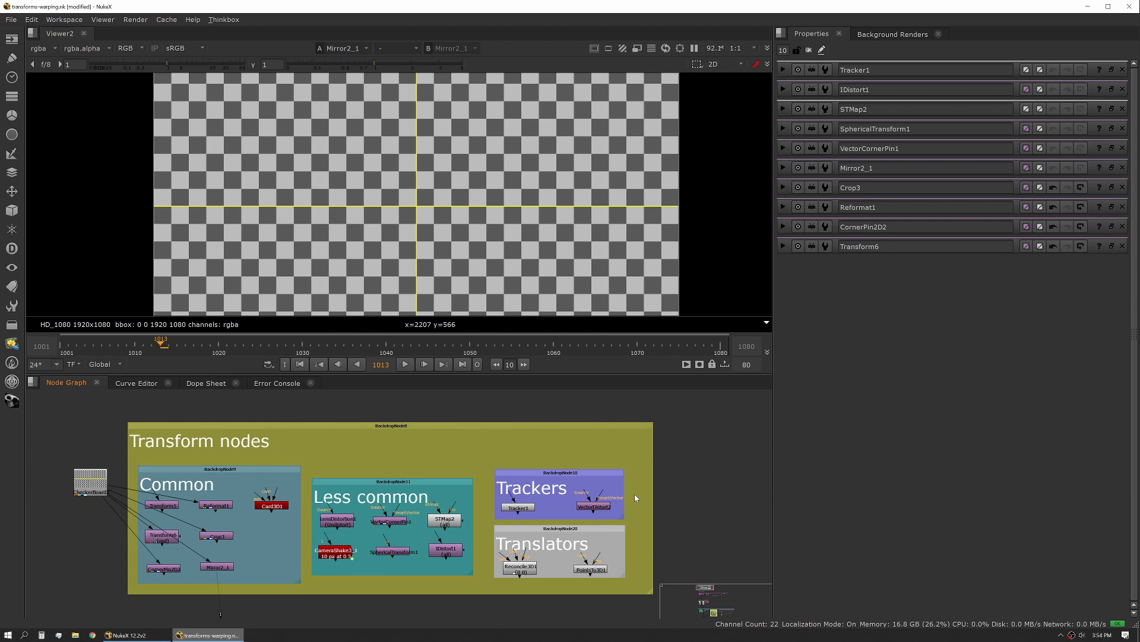
- Open Reconcile3D1's and PointsTo3D1's properties from the Translators backdrop
{"action": "double_click", "coordinate": [520, 569]}
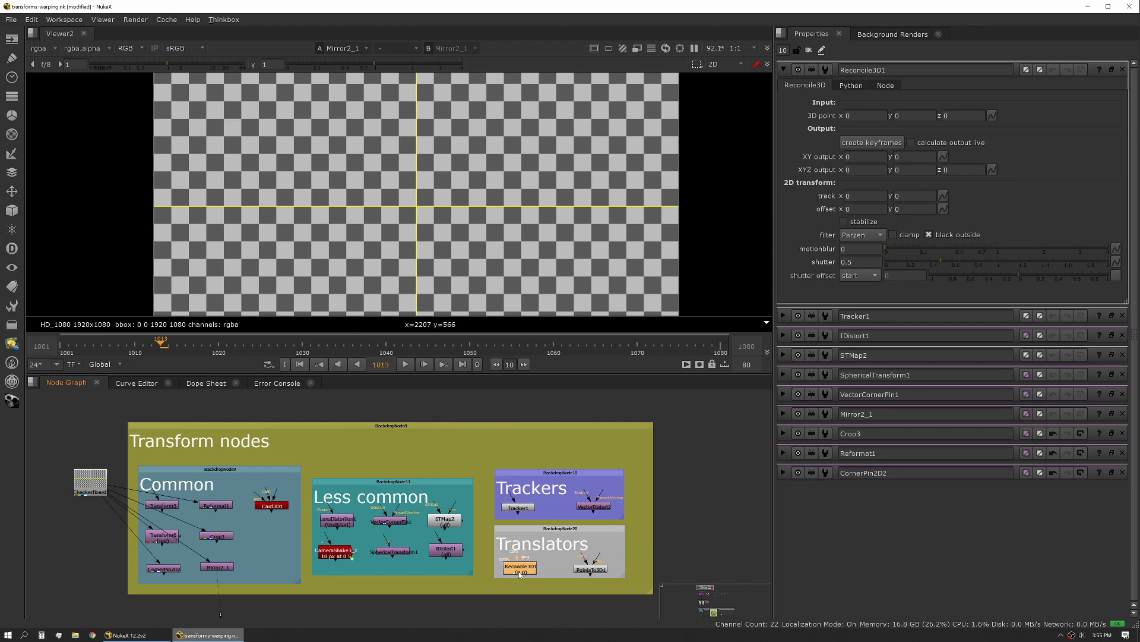
{"action": "left_click", "coordinate": [594, 569]}
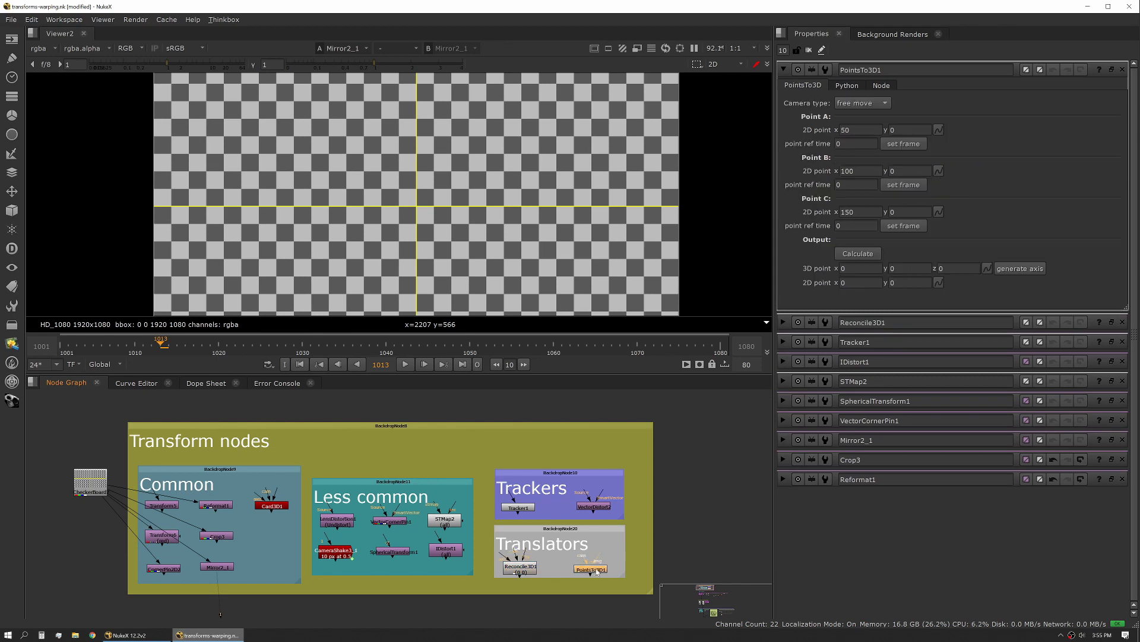